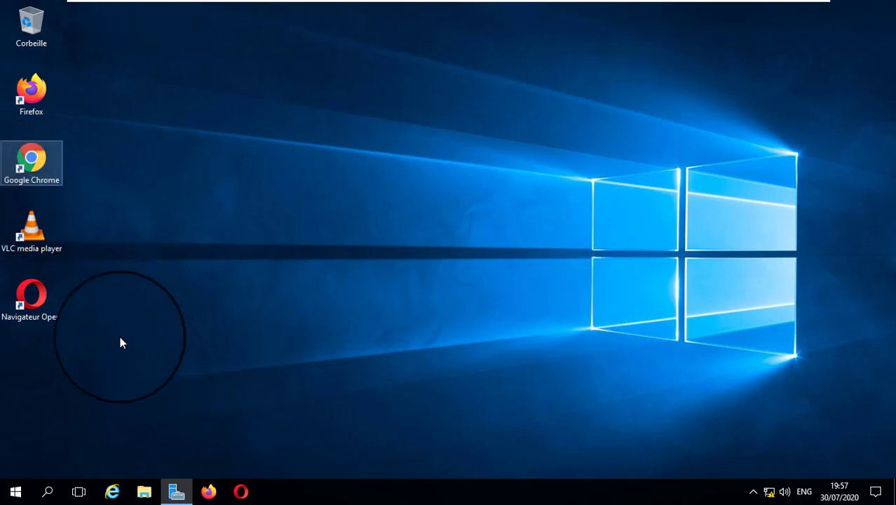
- Switch to Server Manager and examine the local server's properties
left_click(175, 493)
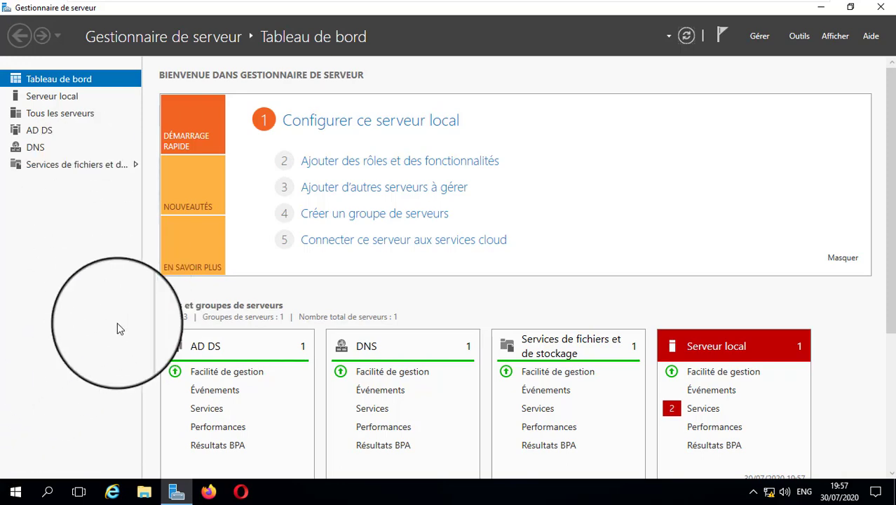
left_click(180, 484)
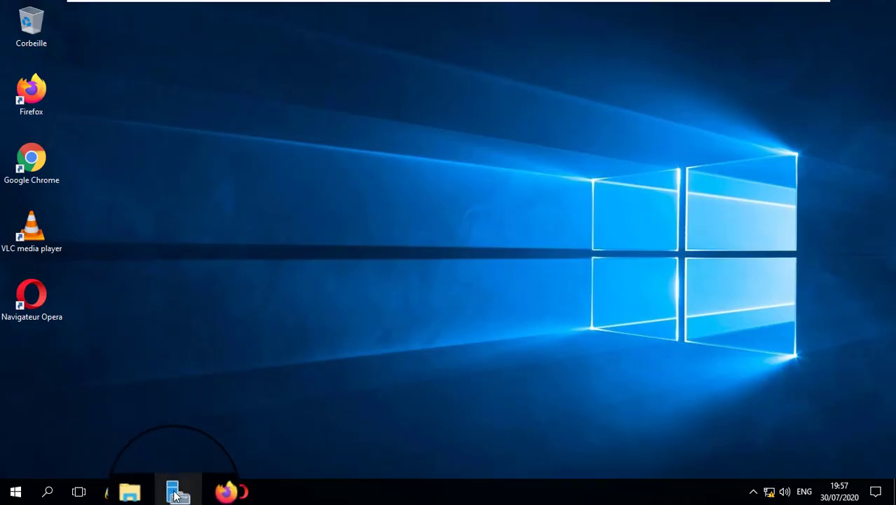
left_click(175, 494)
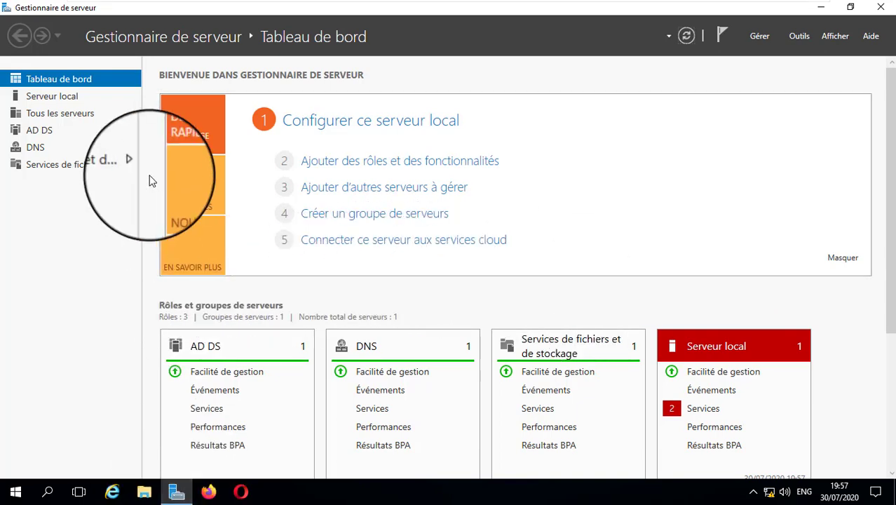
left_click(49, 96)
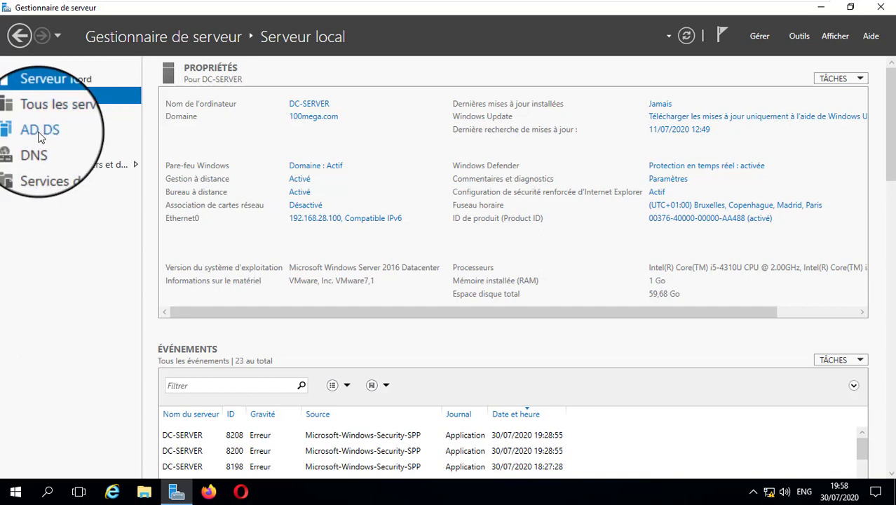
- Return to the dashboard and start the Add Roles and Features wizard
left_click(63, 81)
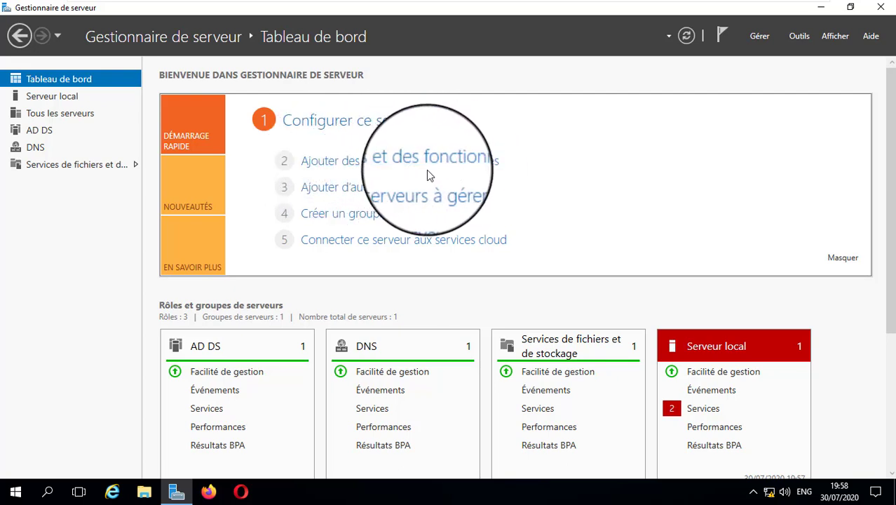
left_click(760, 36)
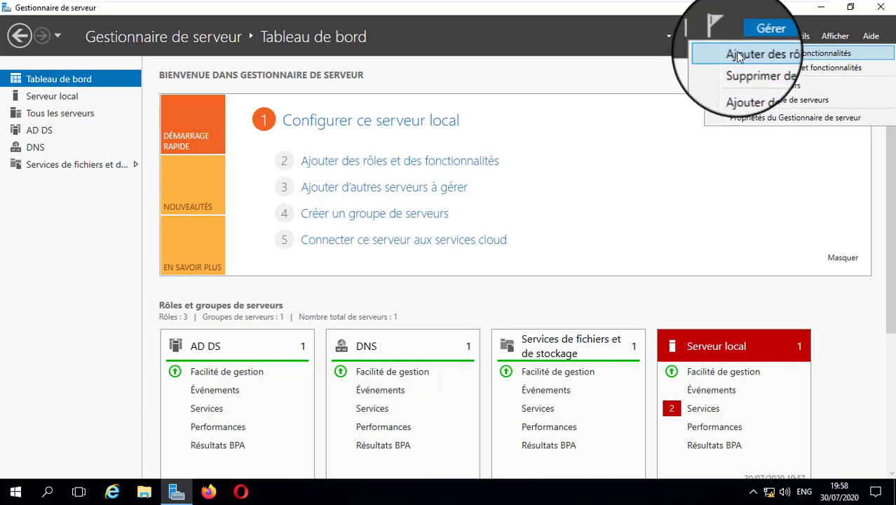
left_click(610, 114)
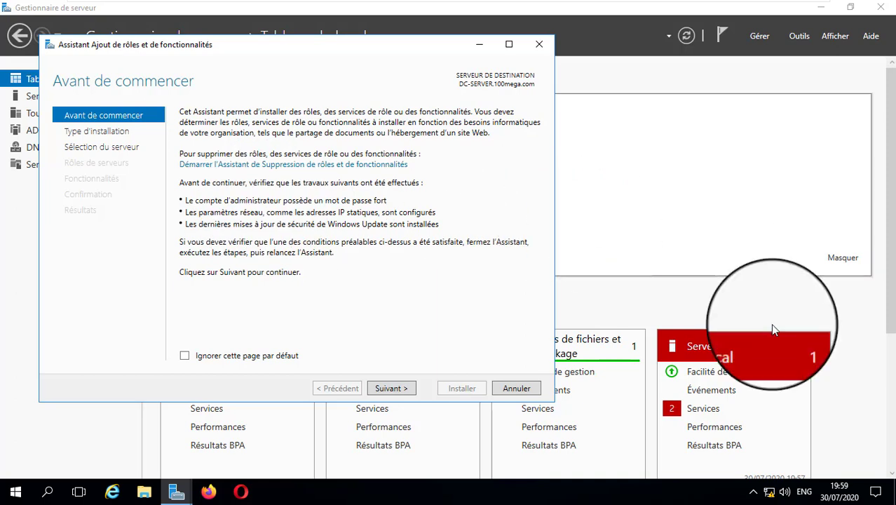
- Open the network connections with ncpa.cpl, check the IP configuration details of Ethernet0, and close the network windows
left_click(759, 293)
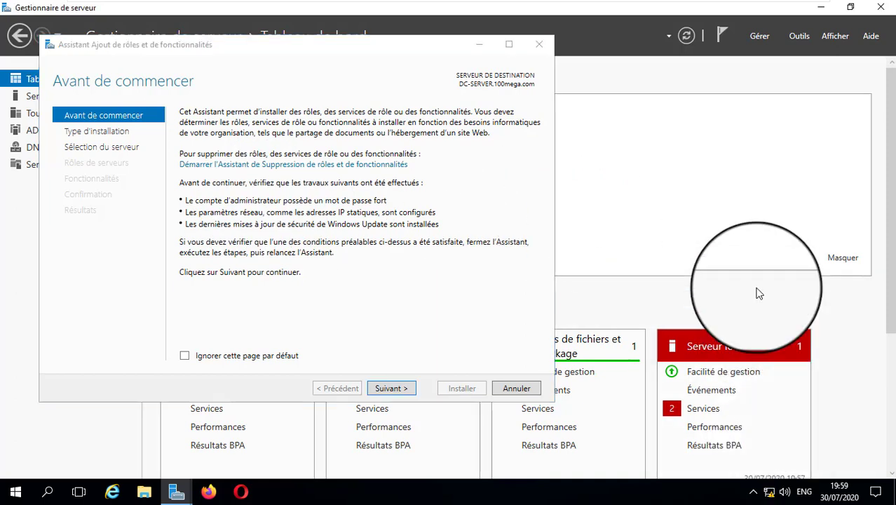
key("super+r")
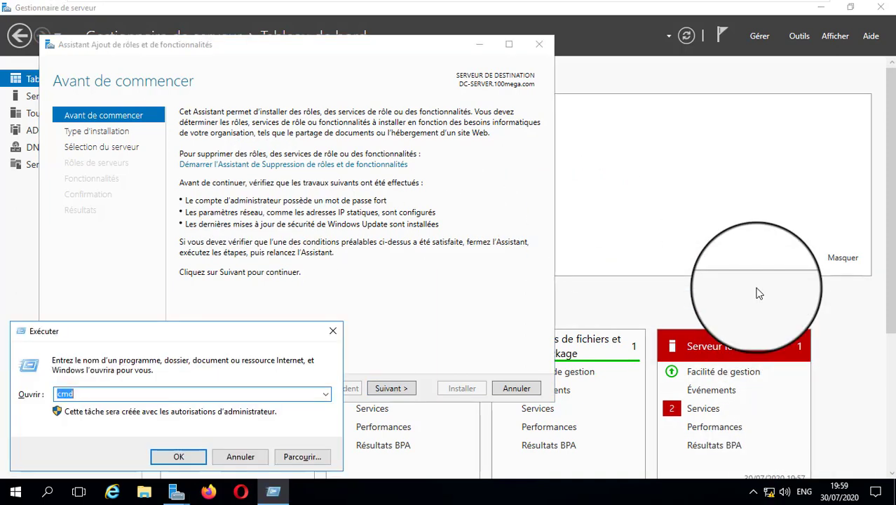
type("n")
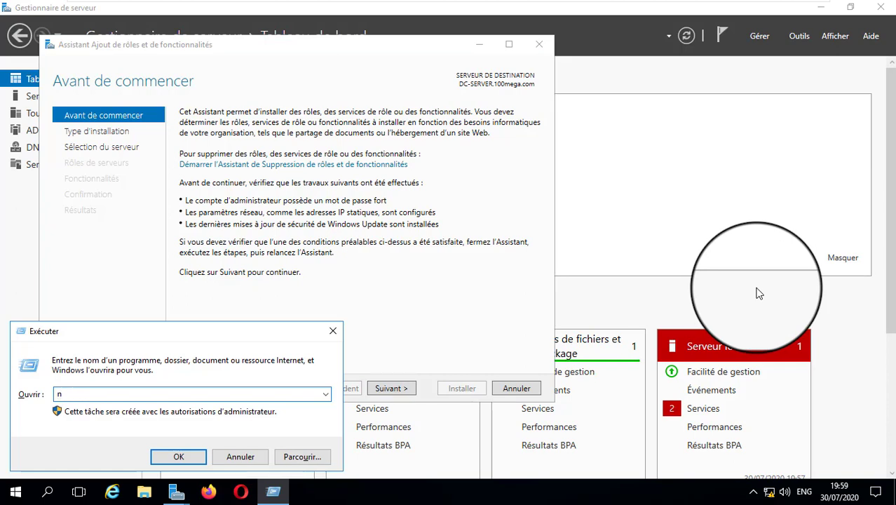
type("cpa.cpl")
key("Return")
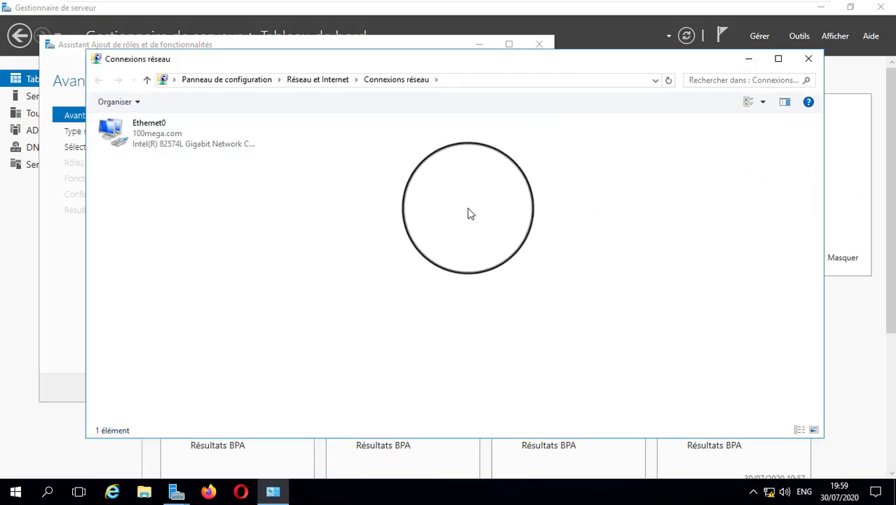
double_click(167, 137)
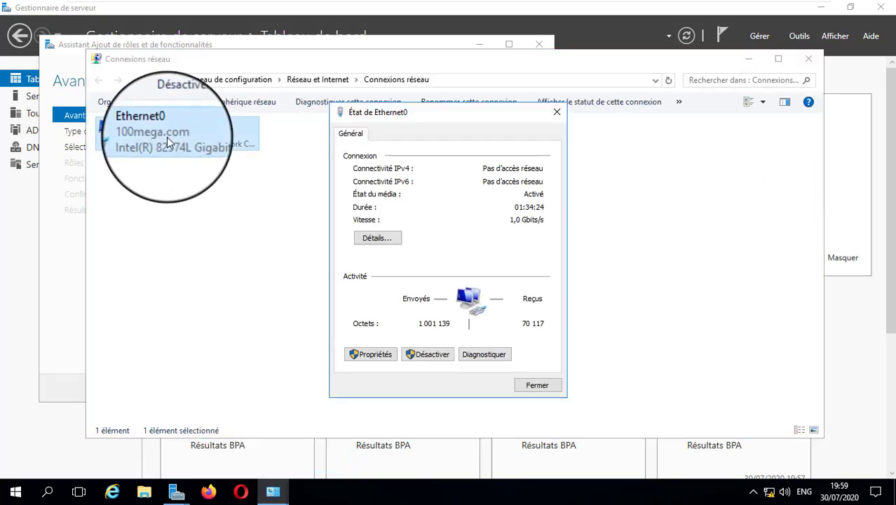
left_click(379, 238)
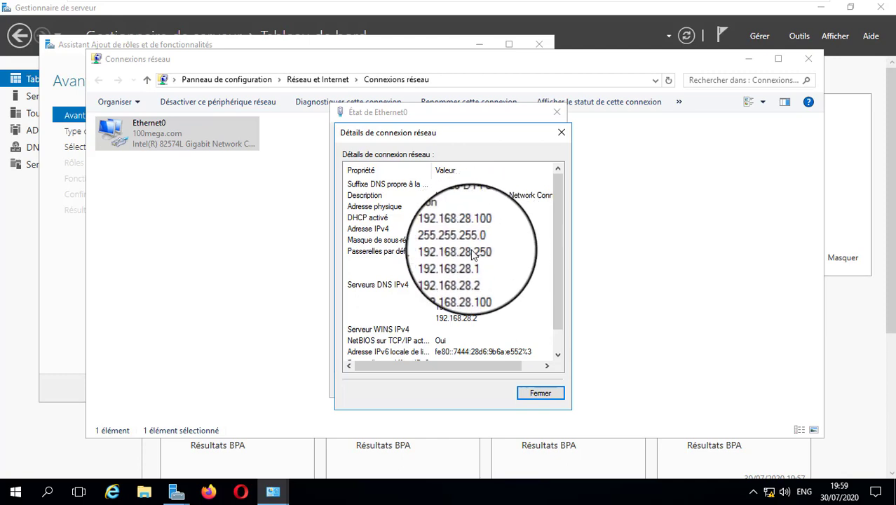
left_click(562, 132)
left_click(561, 112)
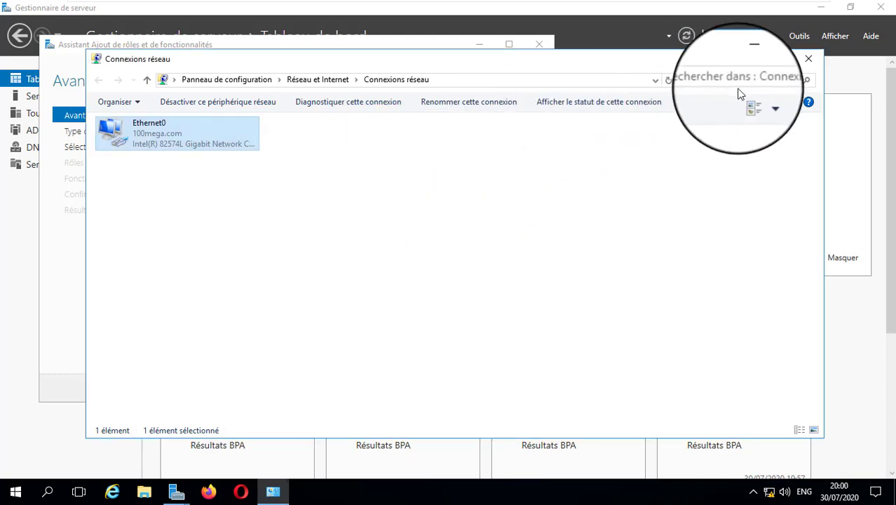
left_click(810, 60)
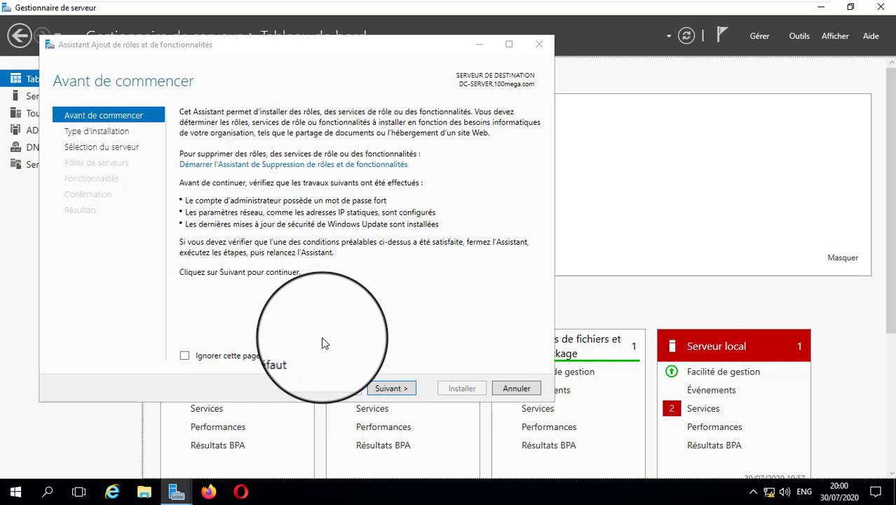
- Choose role-based or feature-based installation with DC-SERVER.100mega.com from the server pool as the destination server
left_click(391, 389)
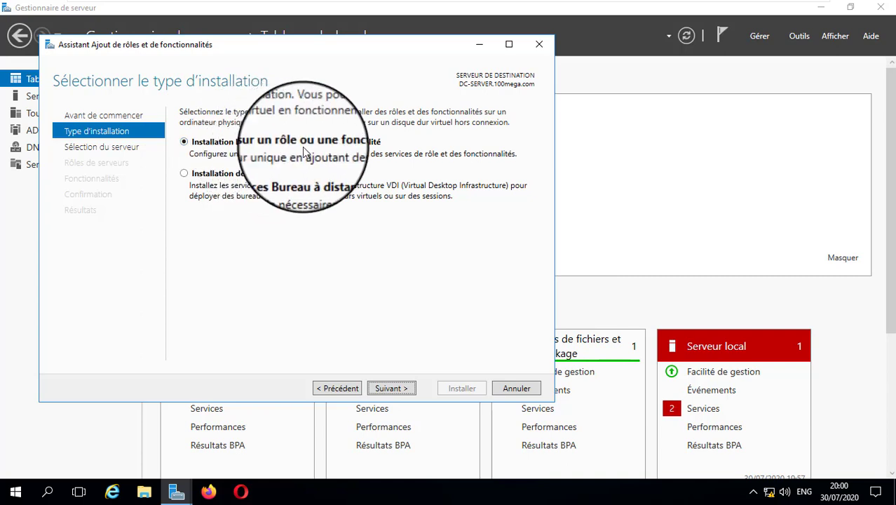
left_click(392, 388)
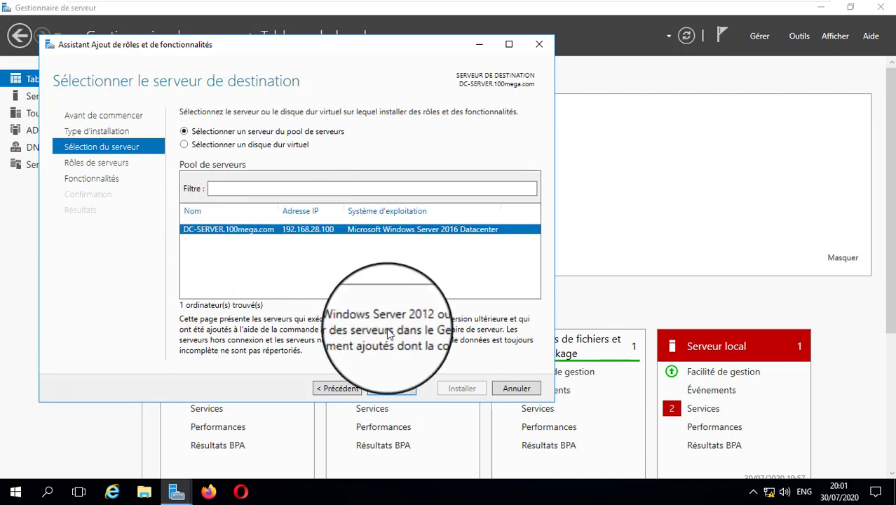
left_click(394, 391)
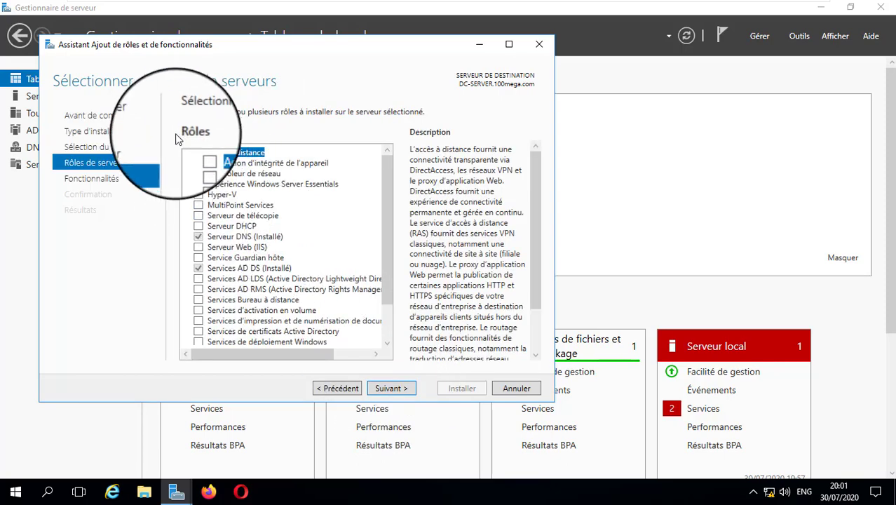
- Select the Serveur DHCP role and add its required features, including the management tools
left_click_drag(384, 169, 387, 140)
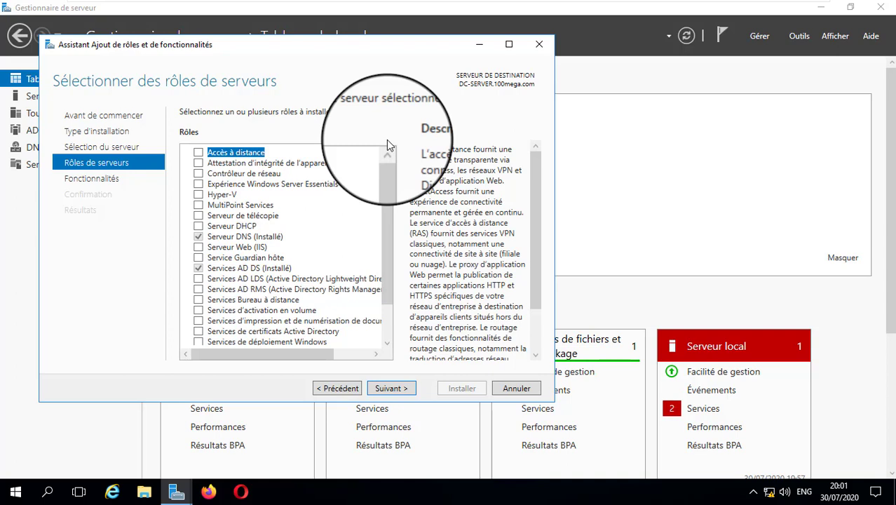
left_click(201, 229)
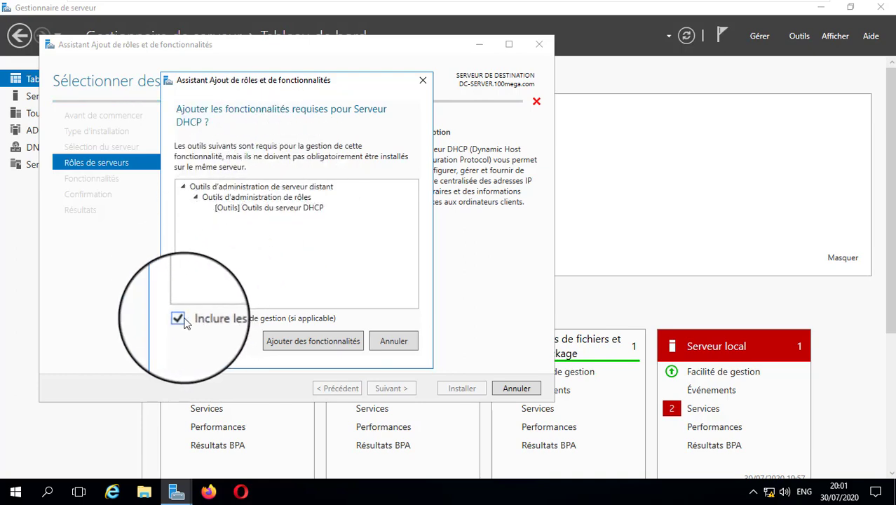
left_click(283, 342)
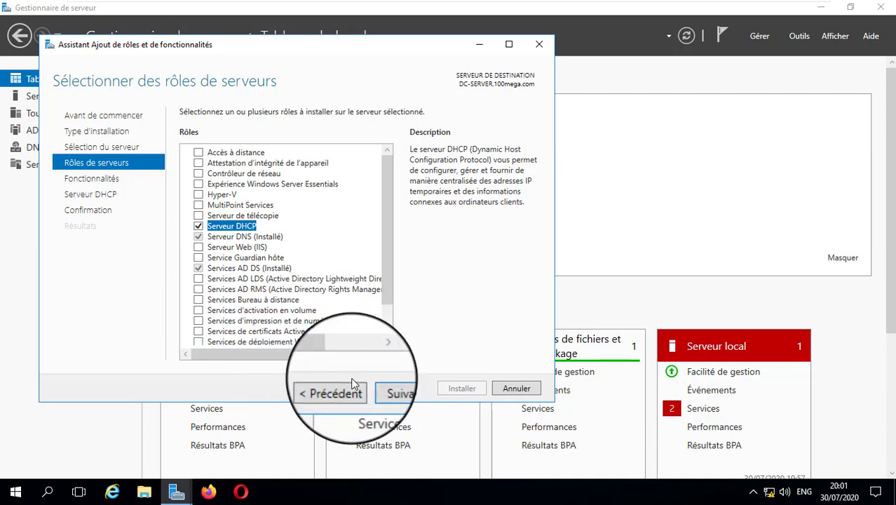
- Install the DHCP server role without additional features, leaving automatic restart disabled
left_click(391, 389)
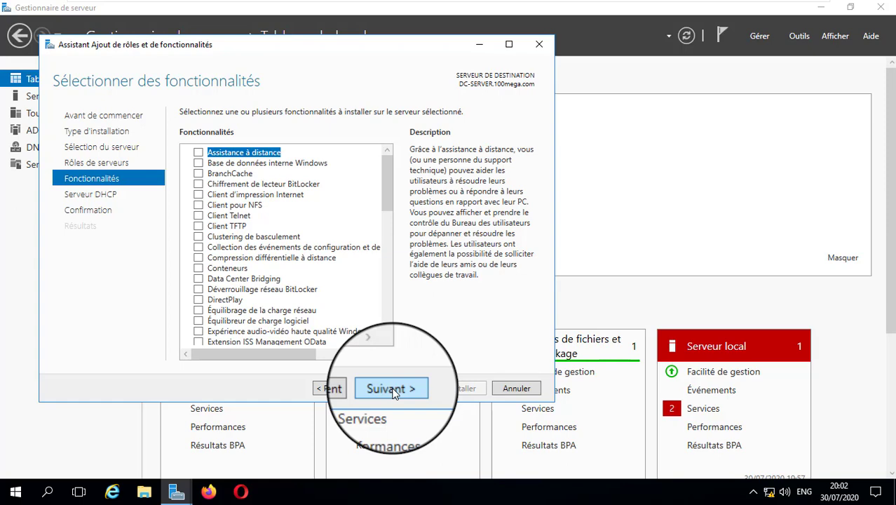
left_click(391, 390)
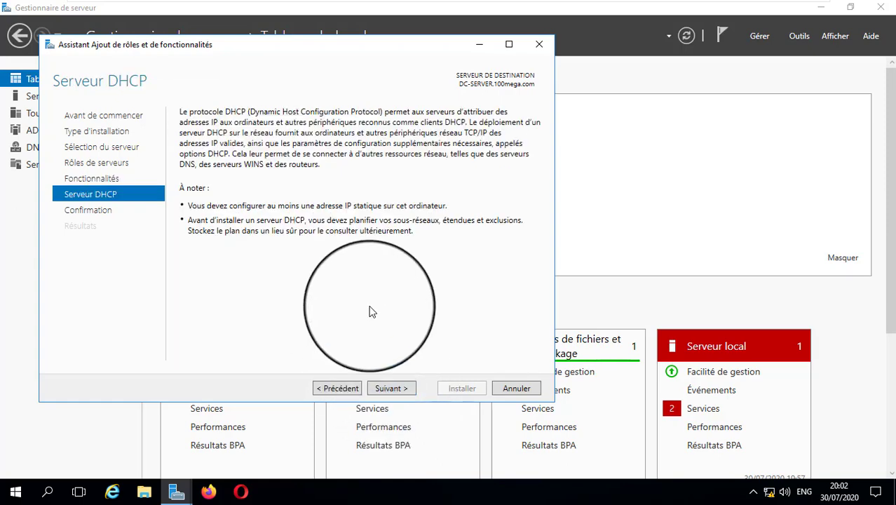
left_click(405, 390)
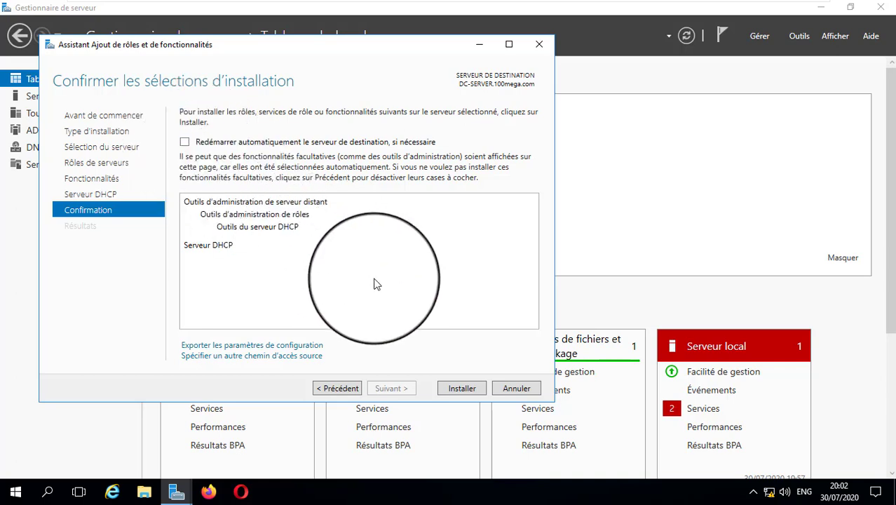
left_click(470, 388)
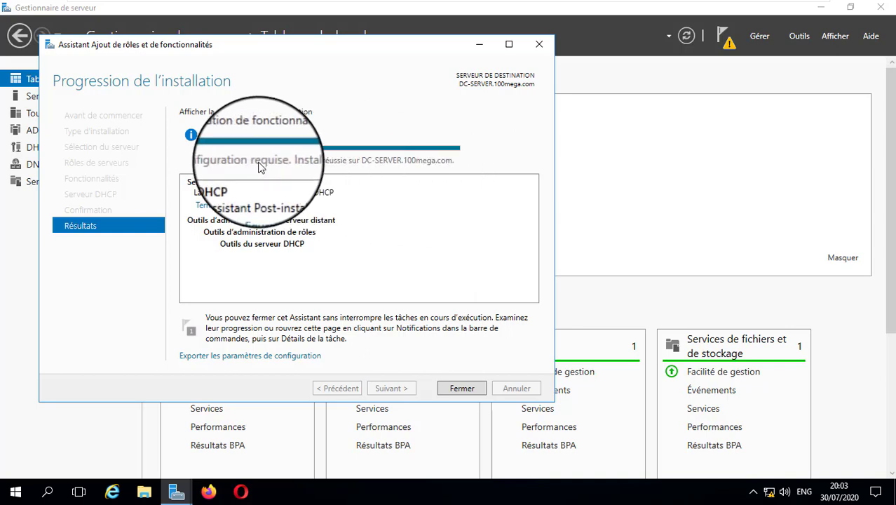
- Complete the DHCP post-installation configuration, authorizing the server with the preselected domain administrator credentials, and close both wizards
left_click(725, 39)
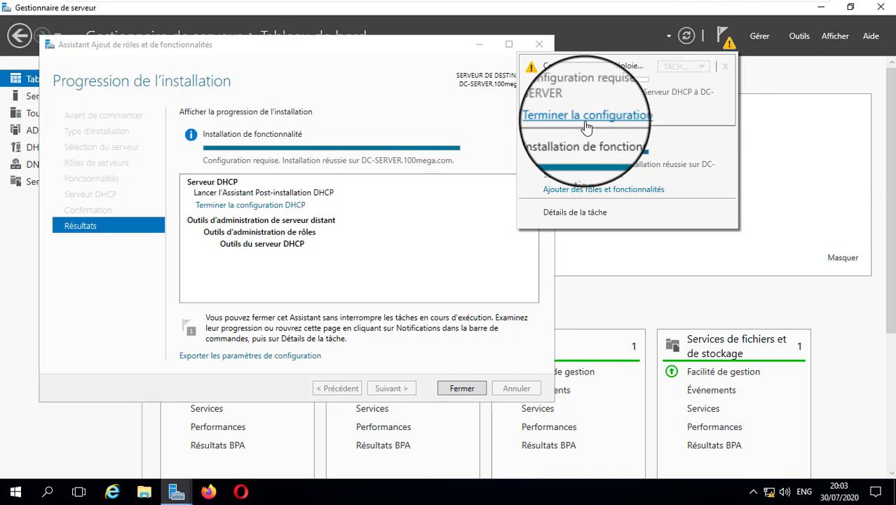
left_click(595, 125)
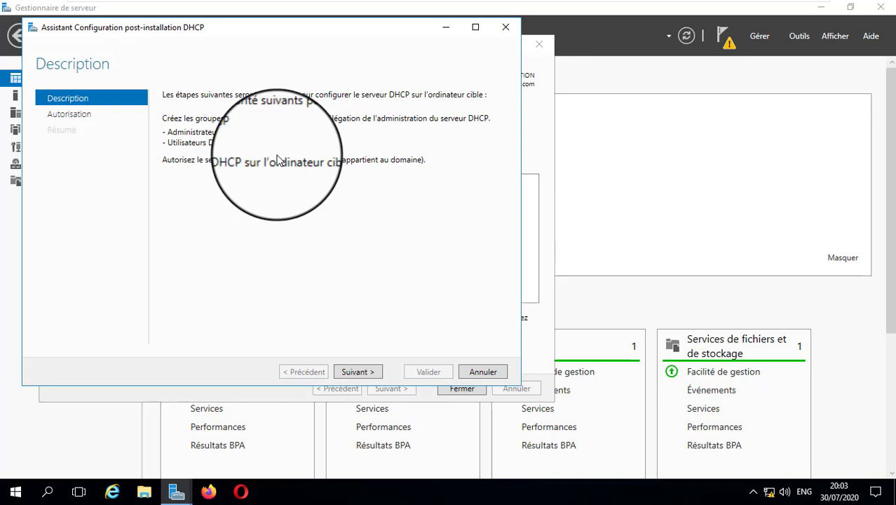
left_click(361, 372)
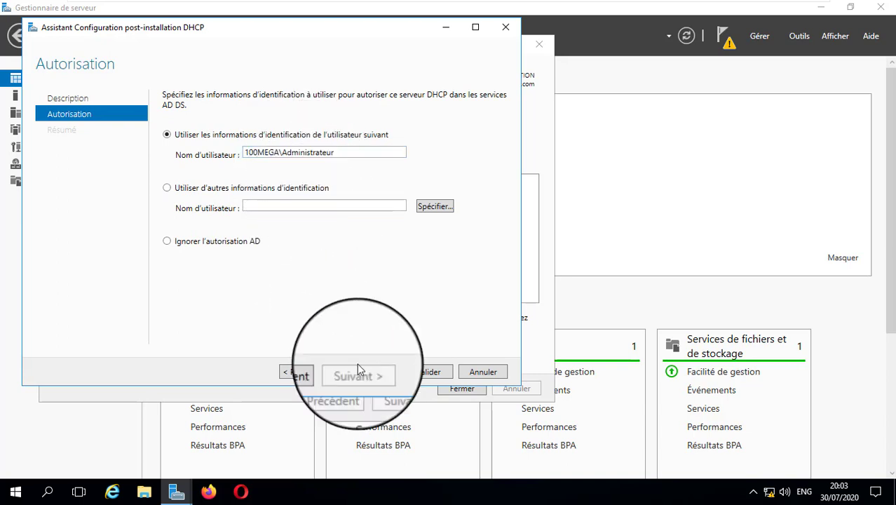
left_click(426, 372)
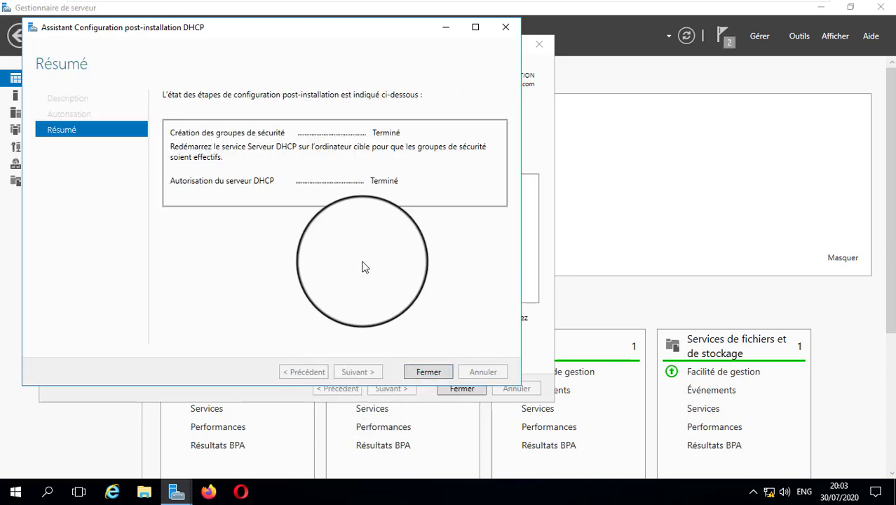
left_click(414, 373)
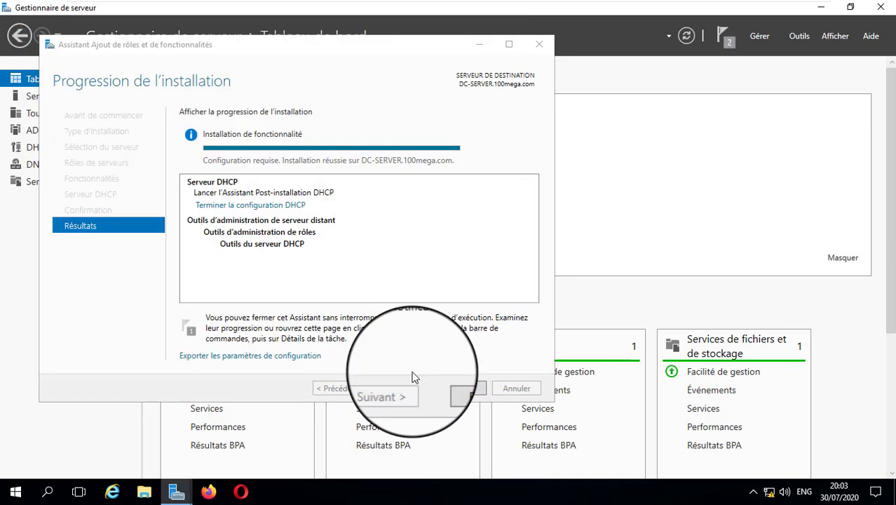
left_click(473, 395)
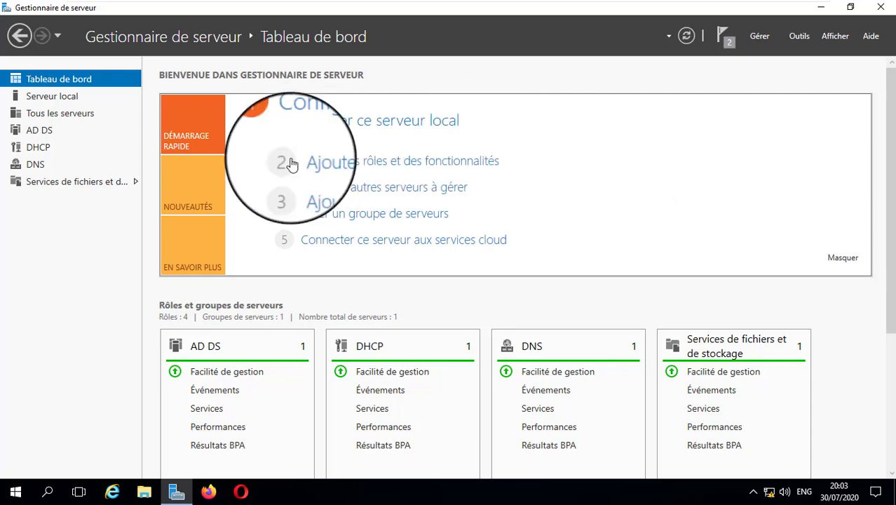
- View the DHCP console for DC-SERVER from Server Manager's DHCP page and close it
left_click(36, 149)
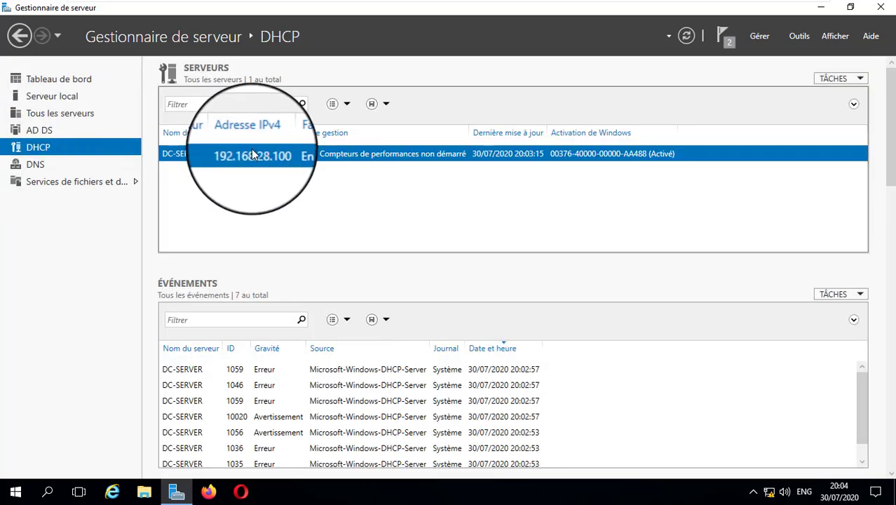
right_click(253, 154)
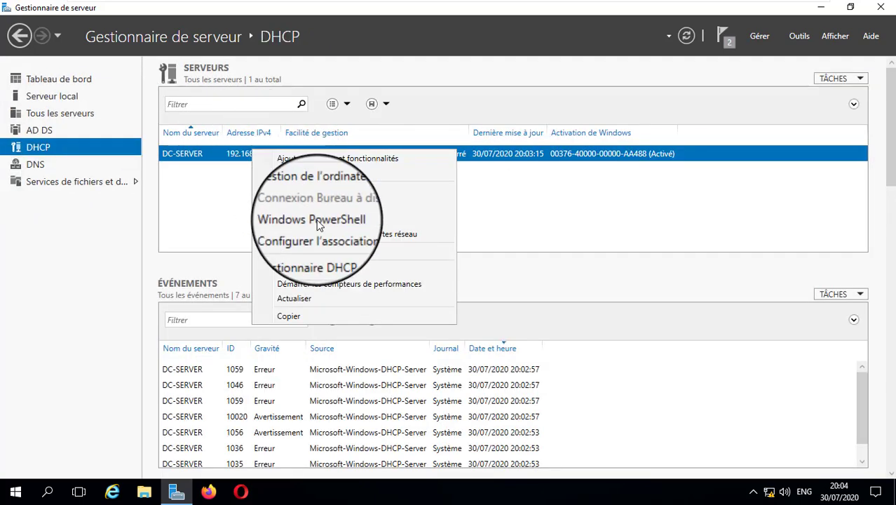
left_click(332, 254)
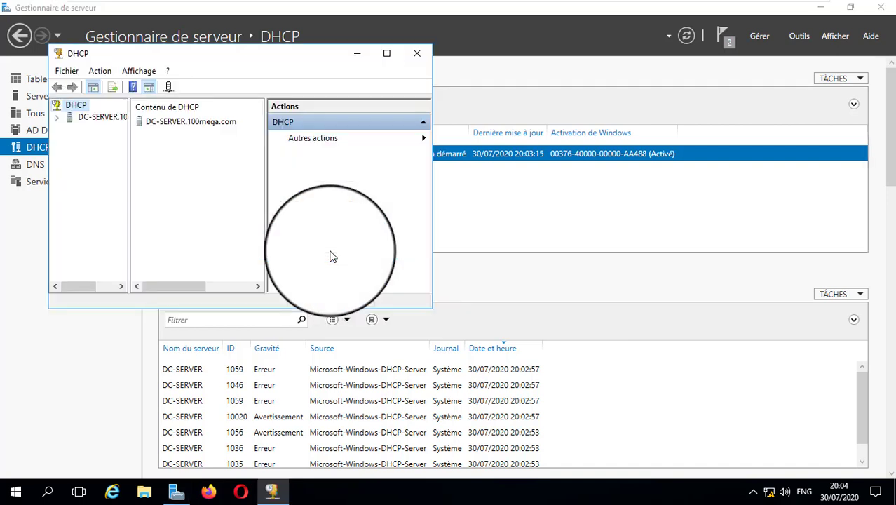
left_click(406, 60)
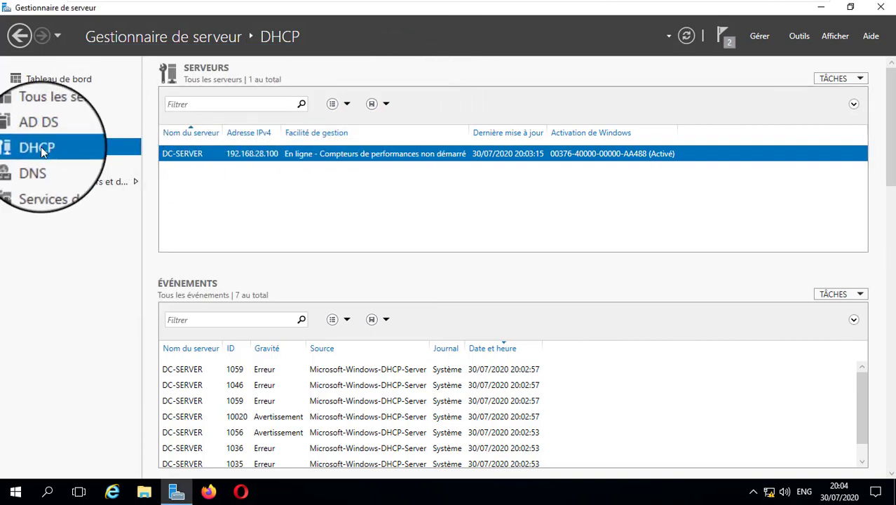
- Open the DHCP console in a maximized window, widen its tree pane, and expand the dc-server.100mega.com server and its IPv4 node
right_click(253, 149)
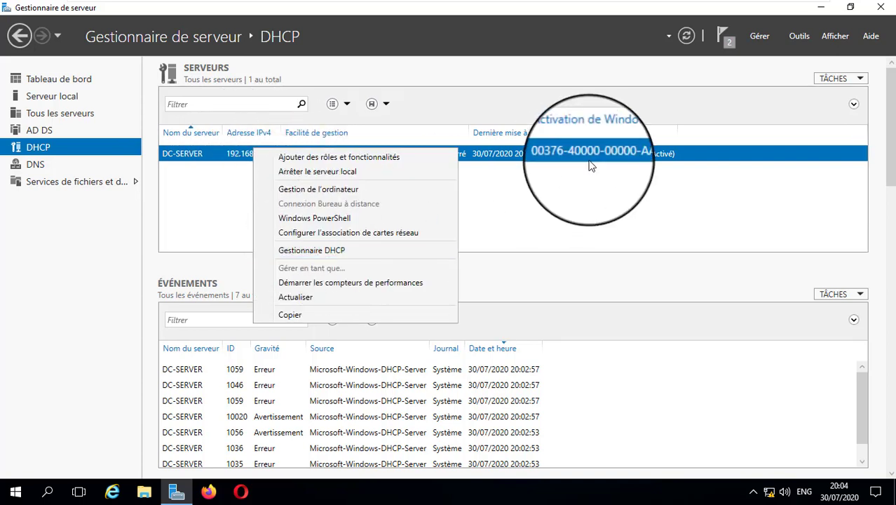
left_click(802, 36)
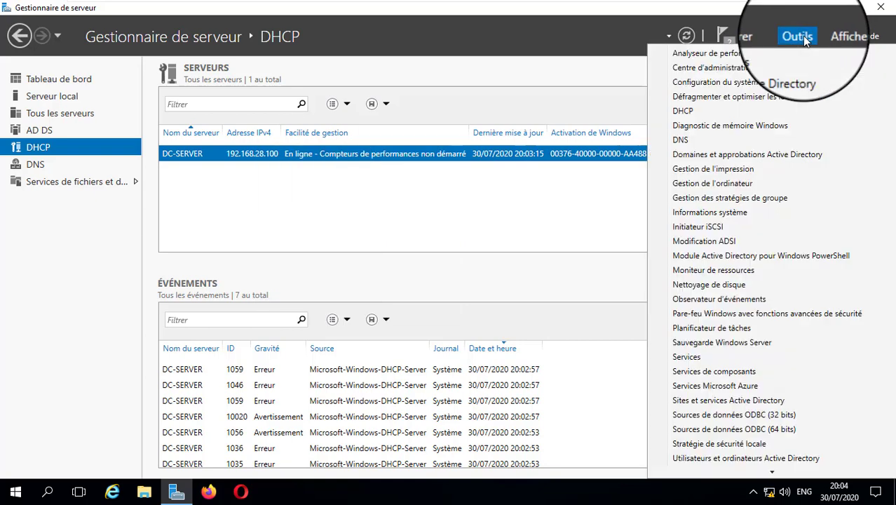
left_click(691, 116)
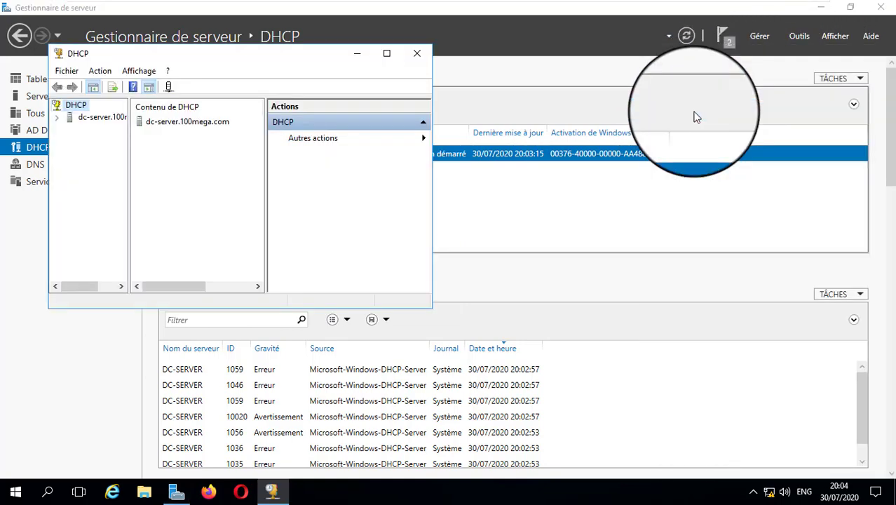
left_click(387, 53)
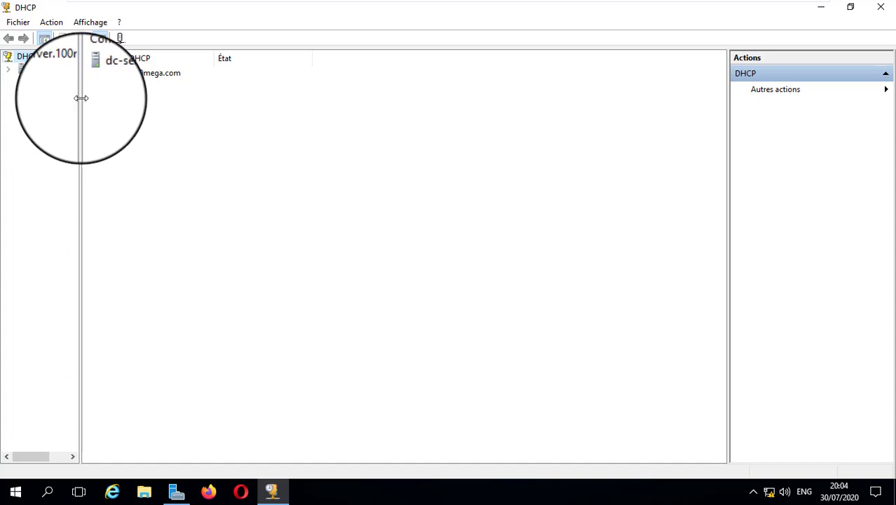
left_click_drag(82, 98, 255, 116)
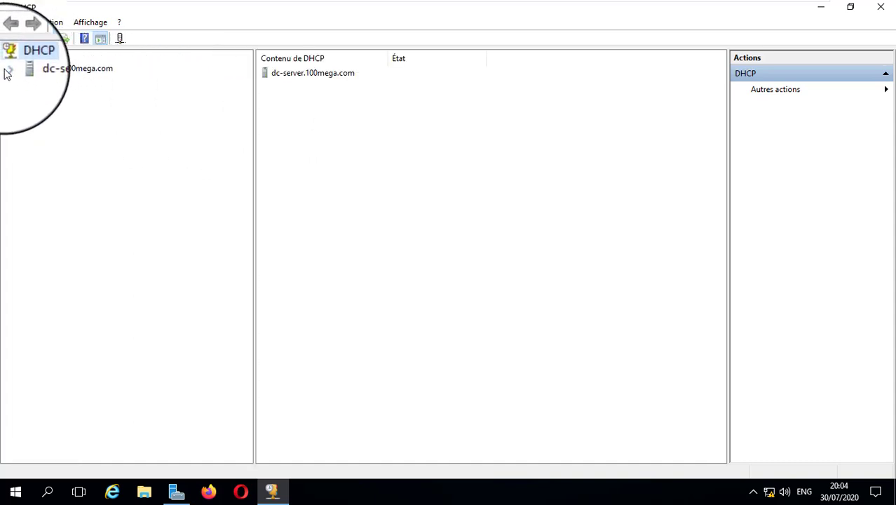
left_click(8, 73)
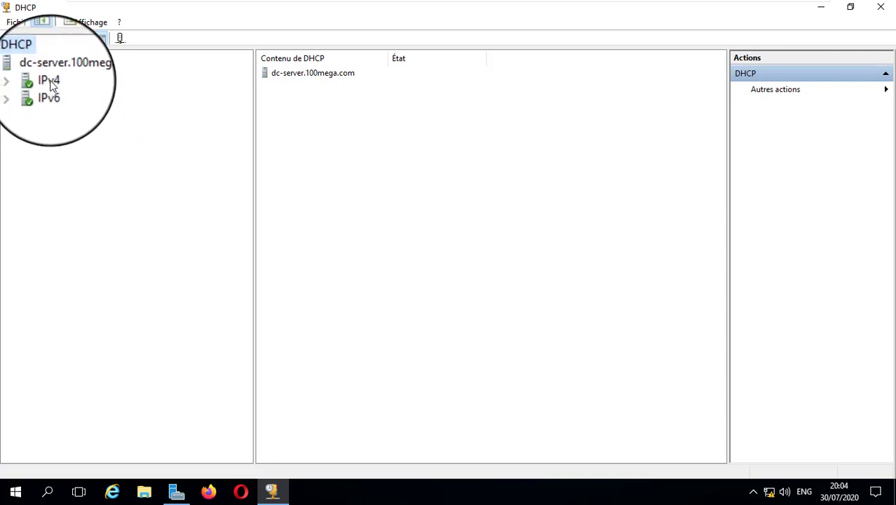
double_click(51, 83)
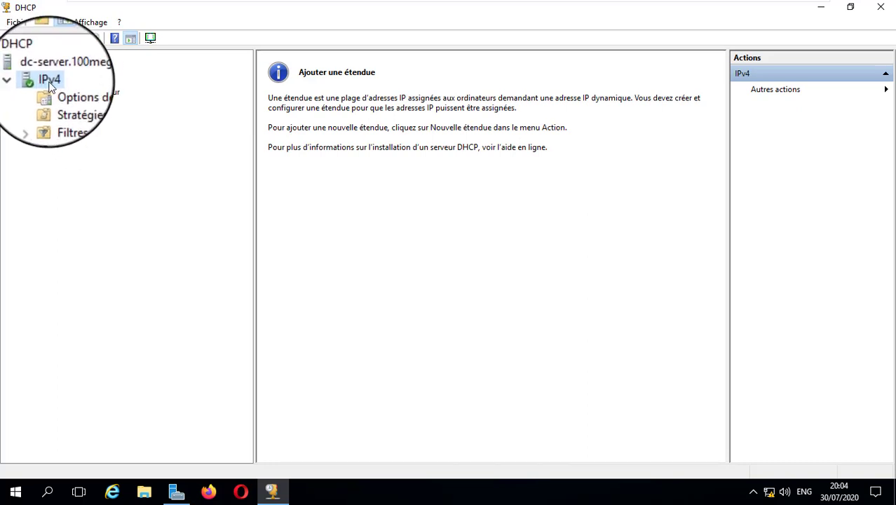
- Start a new IPv4 scope named DHCP-LAN1 with the description "DHCP pour le LAN 1"
right_click(50, 83)
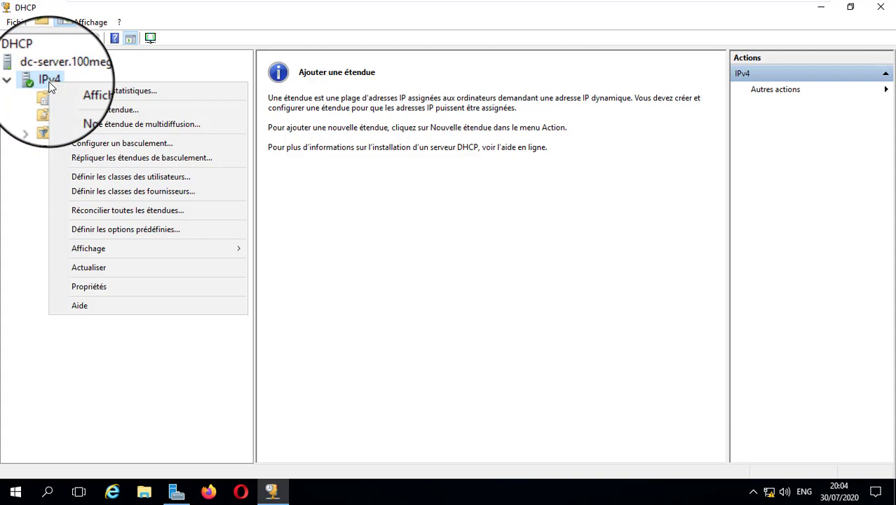
left_click(103, 112)
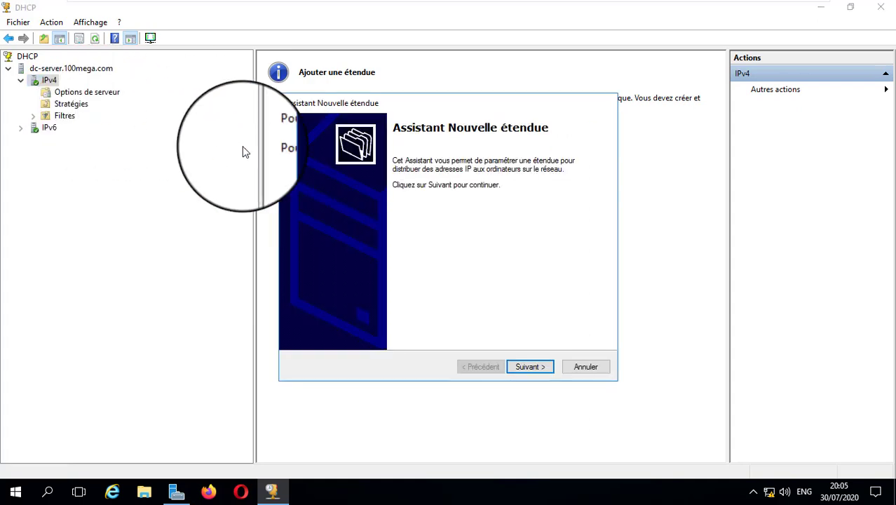
left_click(531, 366)
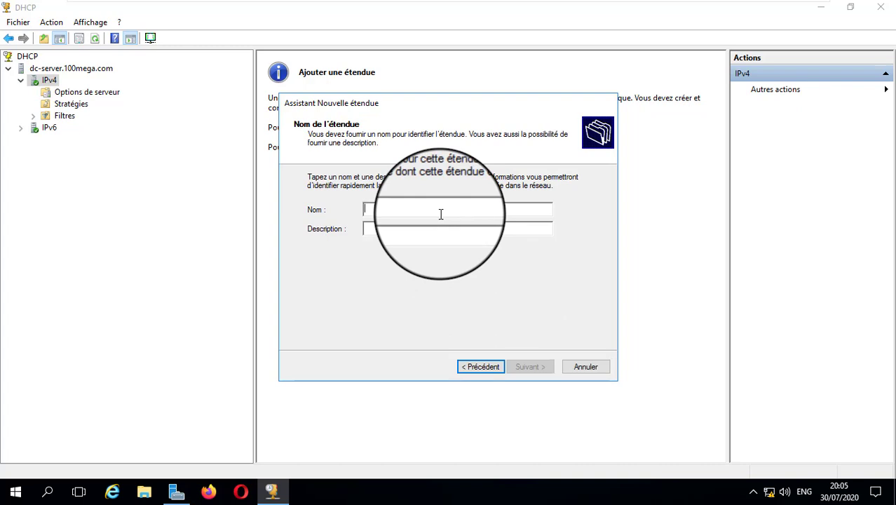
type("DH")
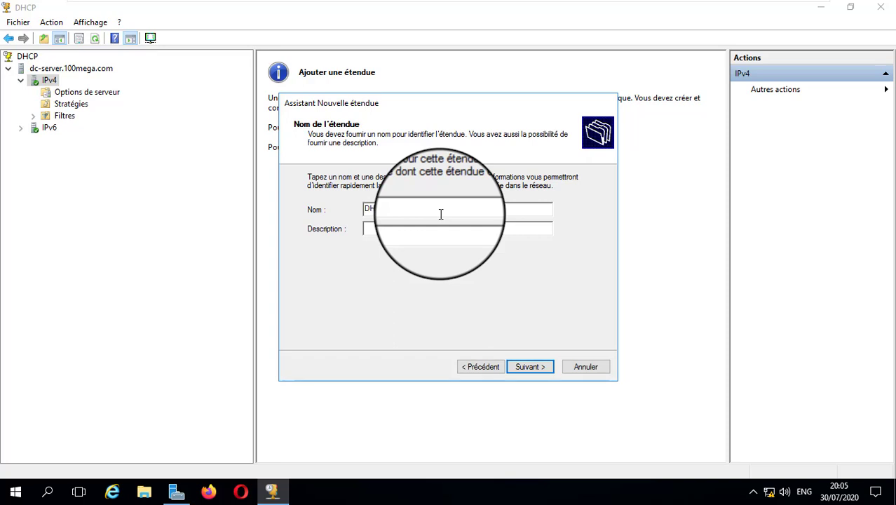
type("CP-LAN1")
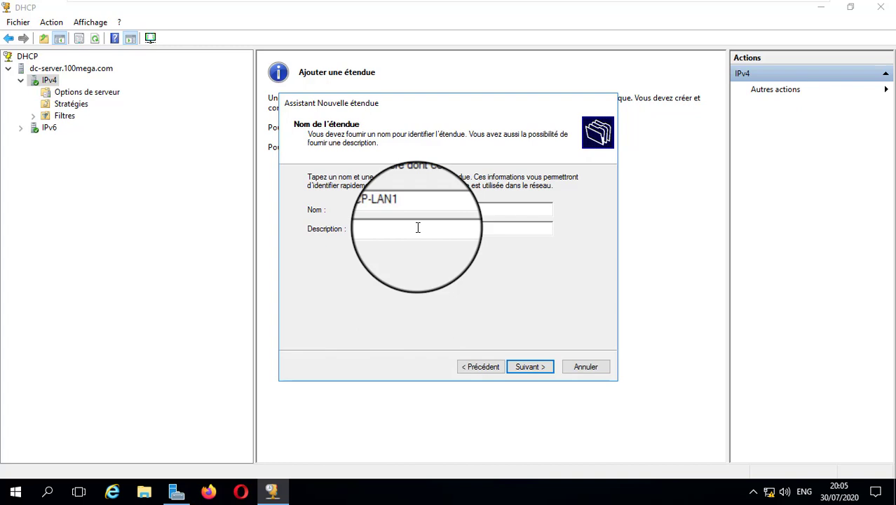
left_click(417, 227)
type("DHCP pour le LAN 1")
left_click(530, 366)
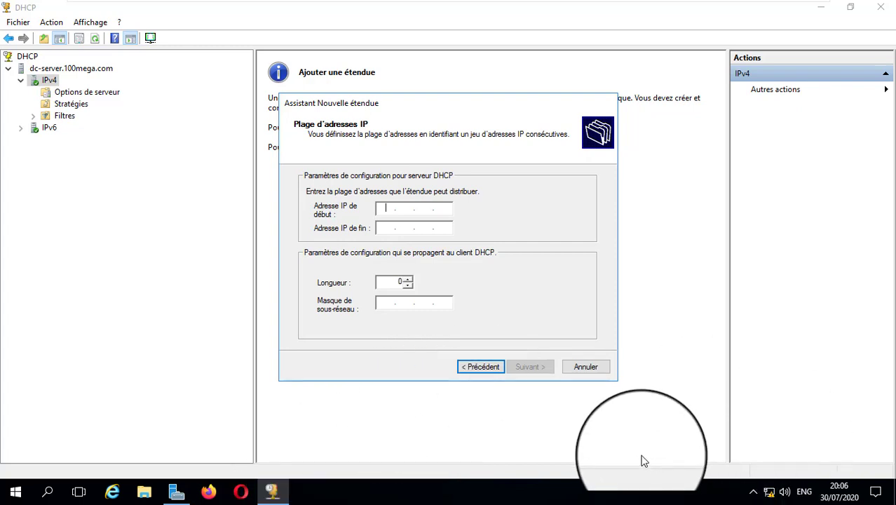
- Examine the IPv4 address in the Ethernet0 network connection details, then return to the new scope wizard
key("super+r")
left_click(184, 454)
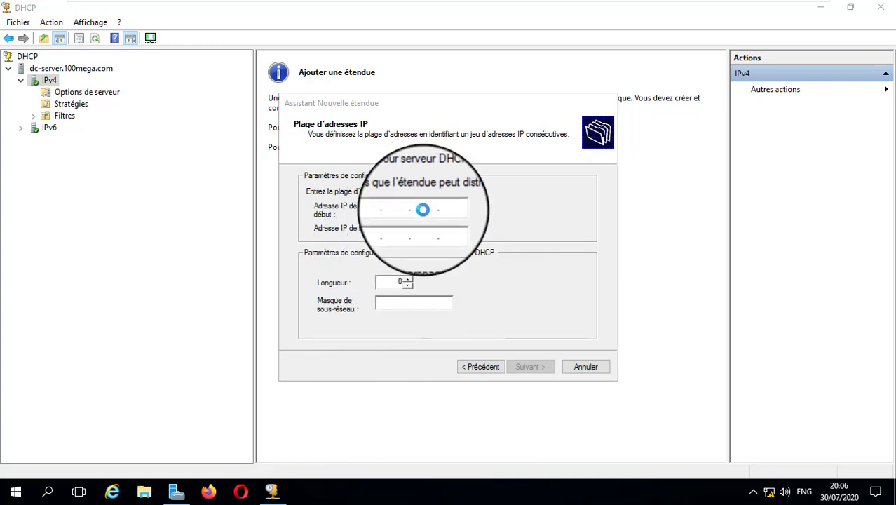
double_click(159, 134)
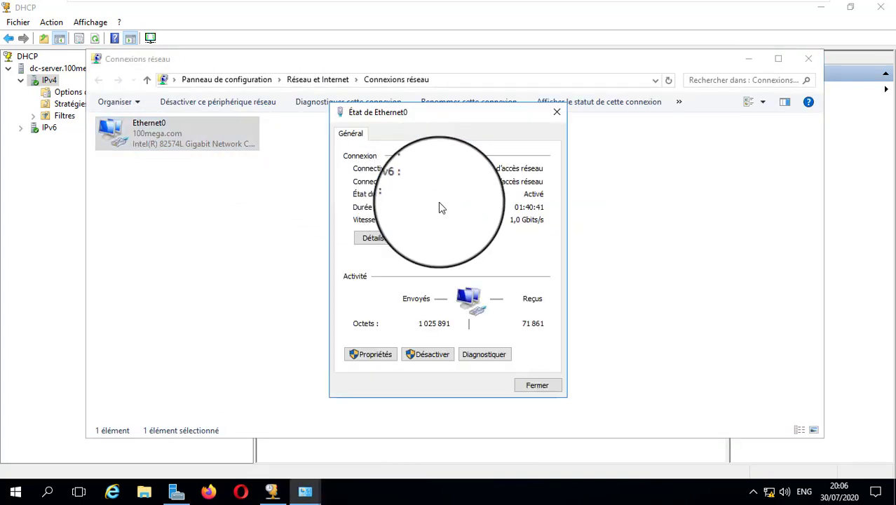
left_click(385, 242)
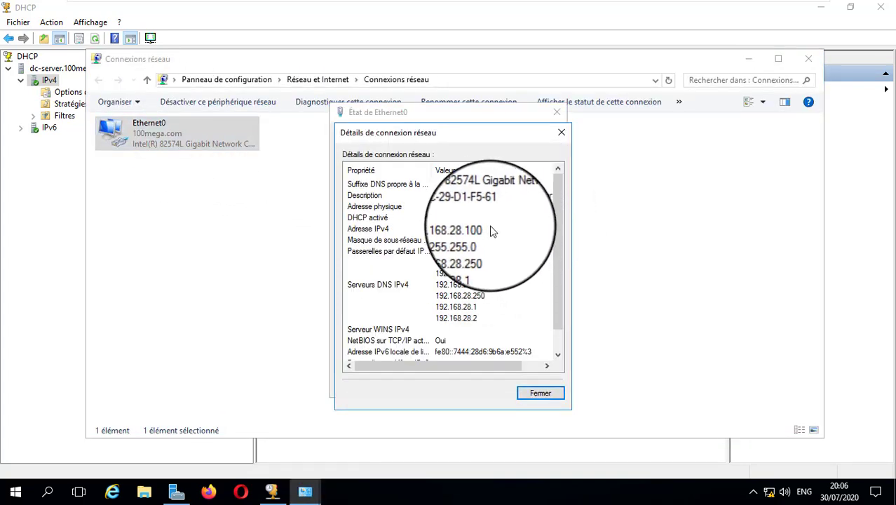
left_click(444, 230)
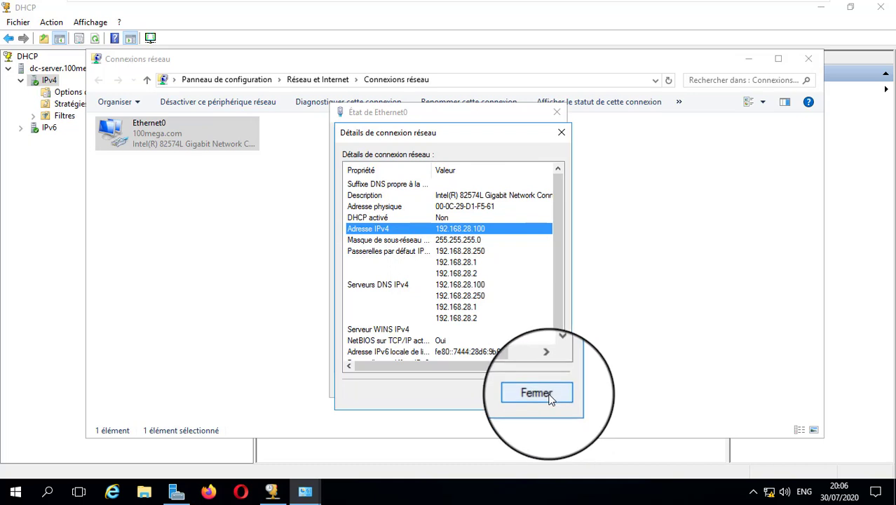
left_click(536, 393)
left_click(547, 391)
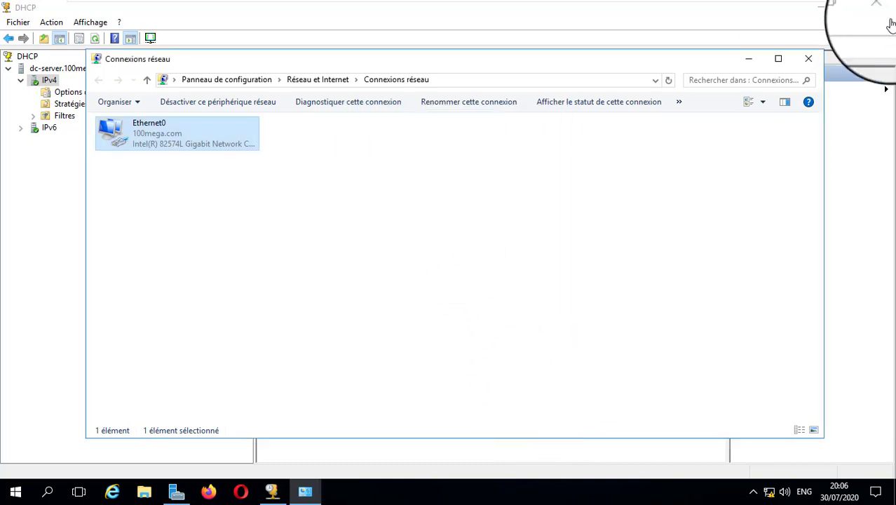
left_click(749, 59)
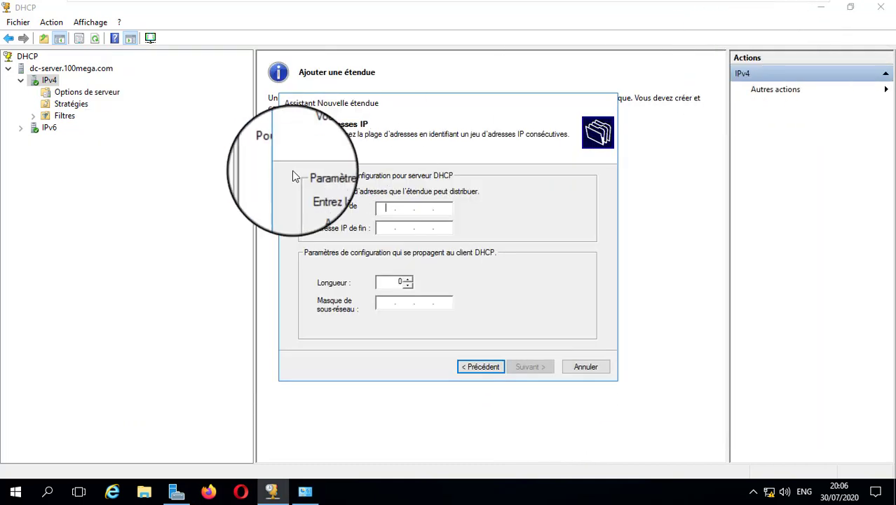
- Set the scope's start IP address to 192.168.28.110, checking the Ethernet0 connection details for addresses already in use
type("192 . ")
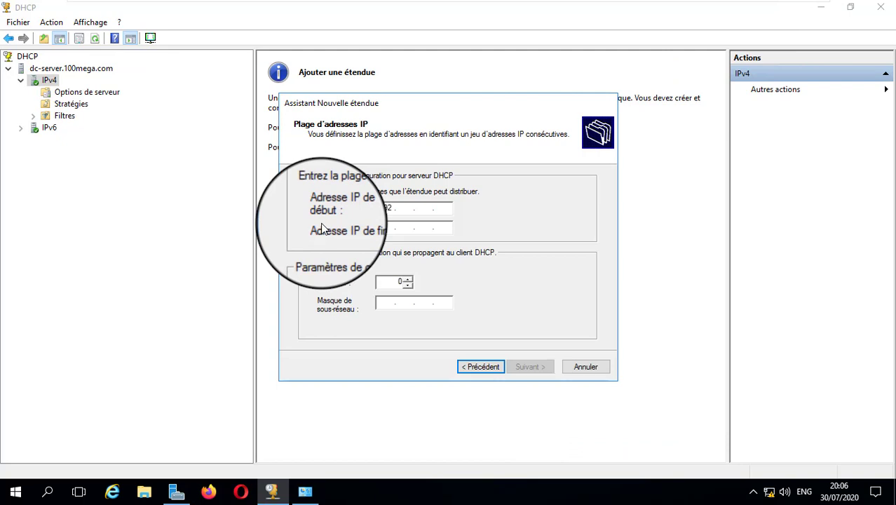
type("168 . 28")
left_click(305, 492)
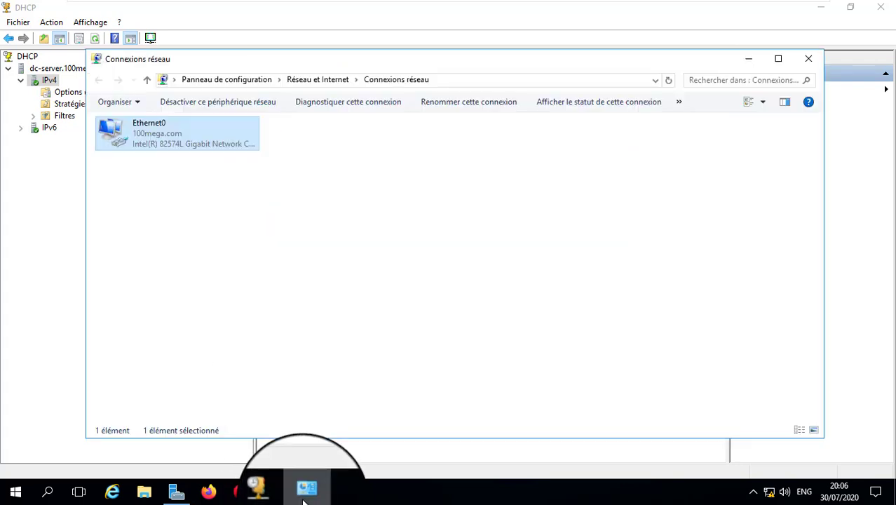
double_click(174, 142)
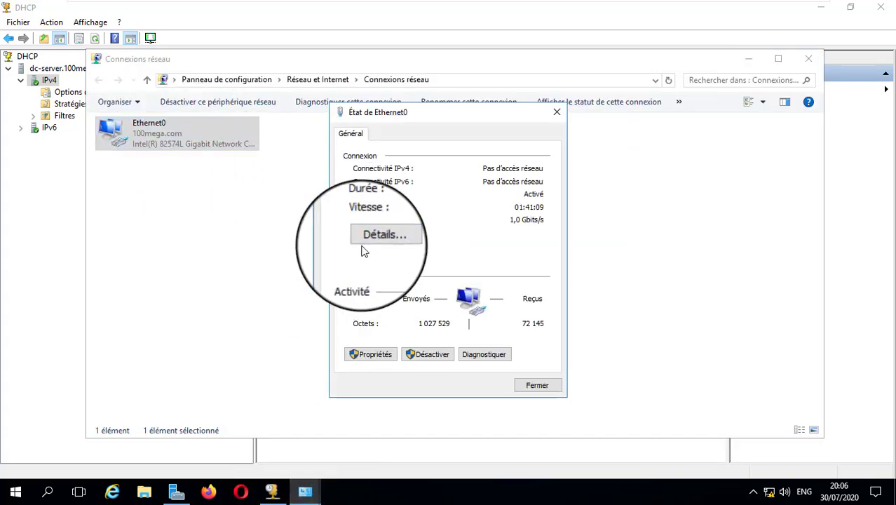
left_click(403, 244)
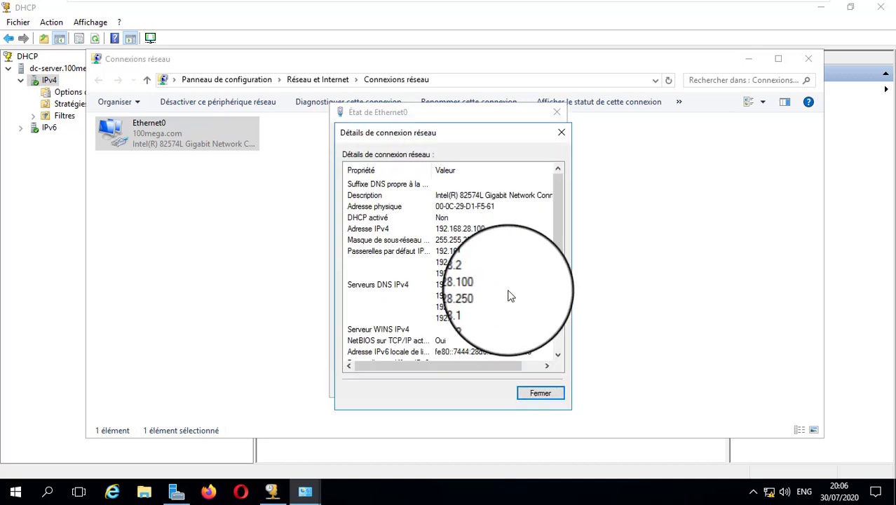
left_click(562, 131)
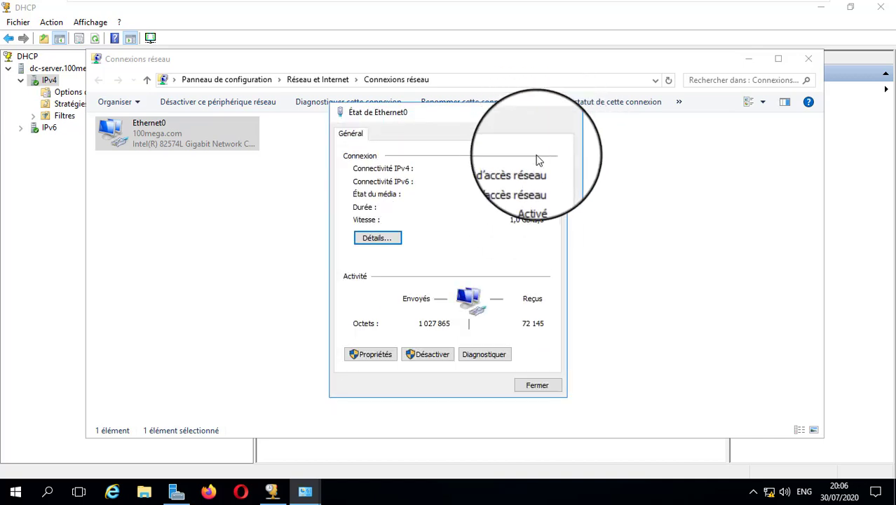
left_click(557, 113)
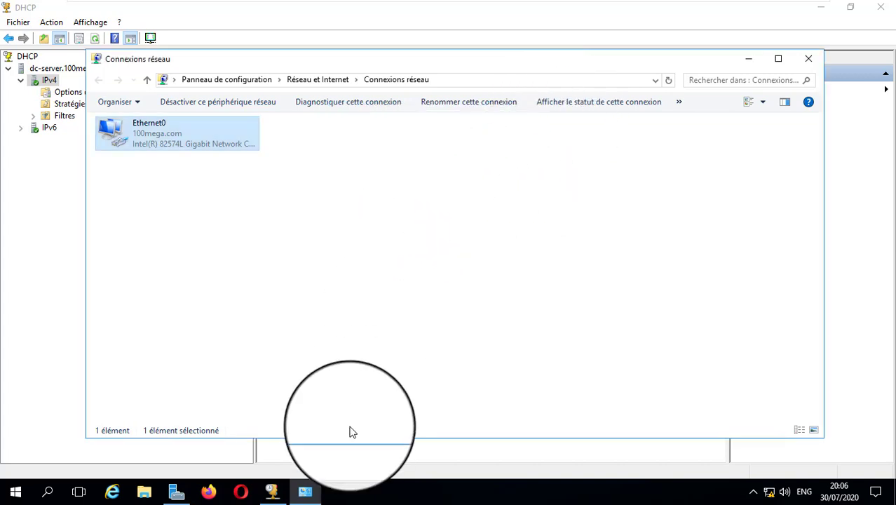
left_click(273, 493)
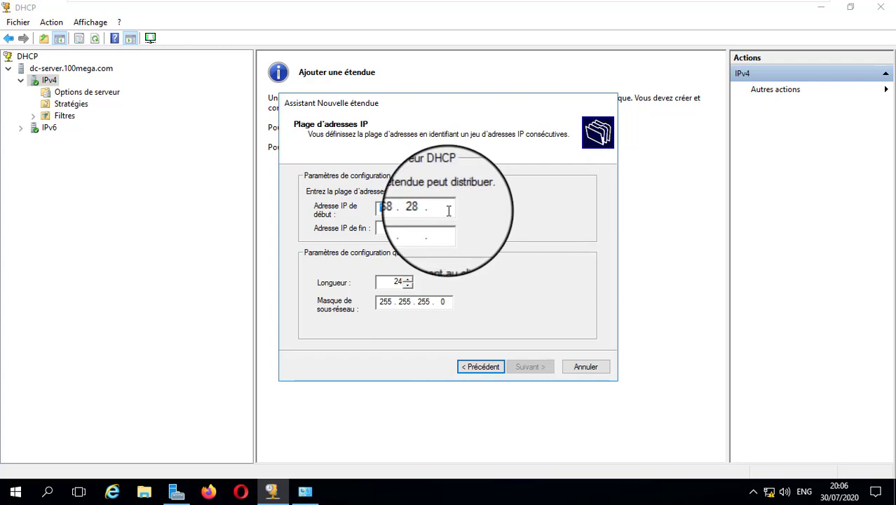
type("110")
- Set the scope's end IP address to 192.168.28.150 and accept the address range with subnet mask 255.255.255.0
left_click(394, 226)
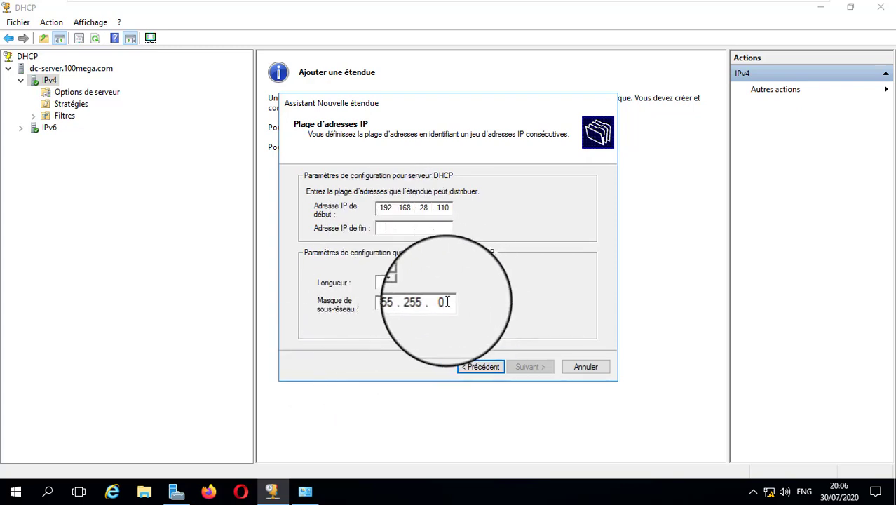
type("18 . . .")
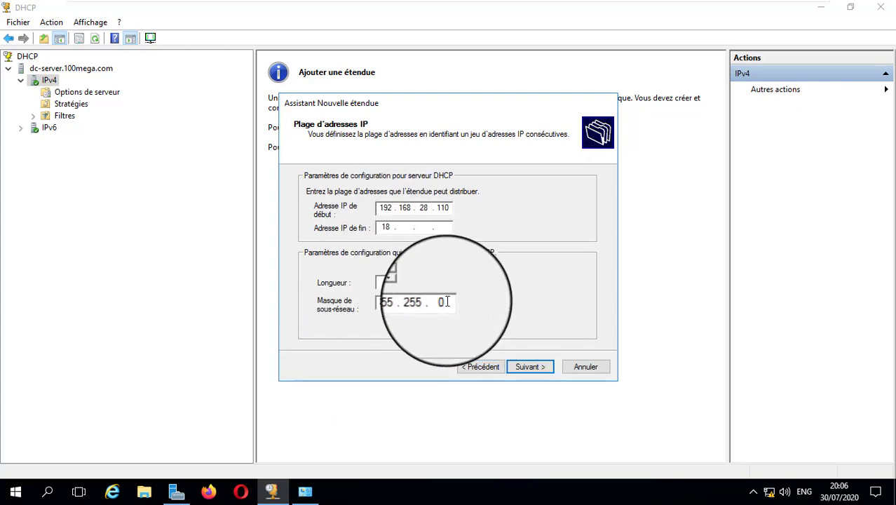
key("BackSpace")
type("92 . 168 . 28 . 150")
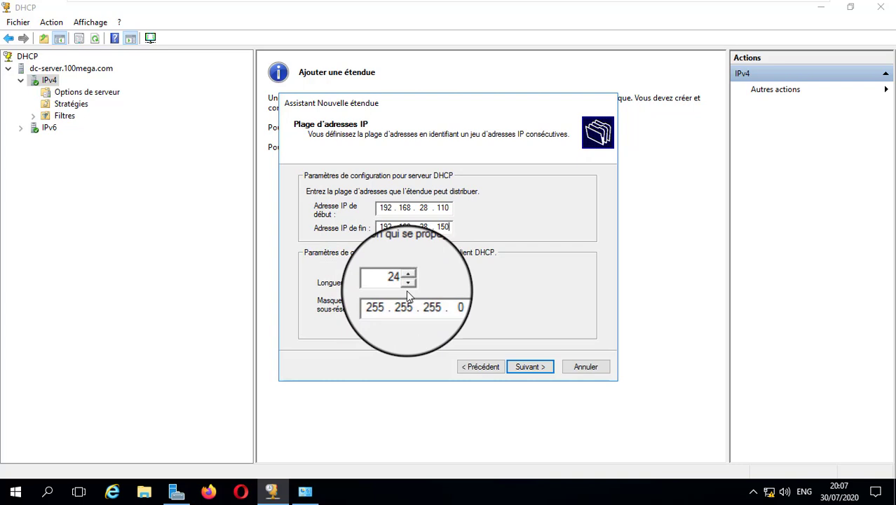
left_click(526, 368)
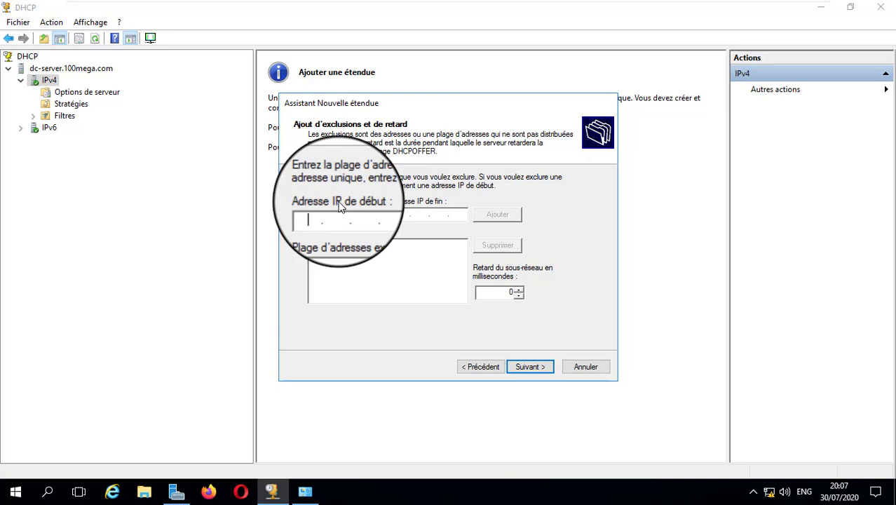
- Add an exclusion range from 192.168.28.145 to 192.168.28.150 to the new scope
type("192.168.28.145")
left_click(396, 215)
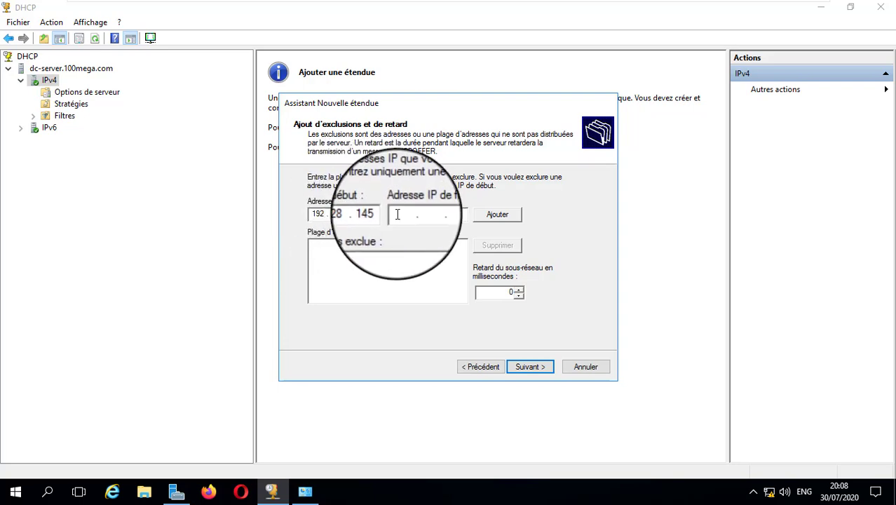
type("192 . 16")
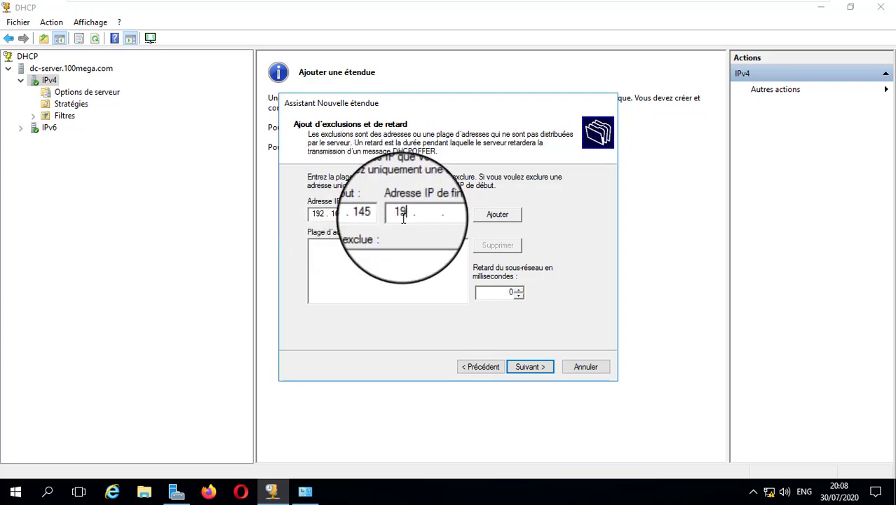
type("8 . 28 ")
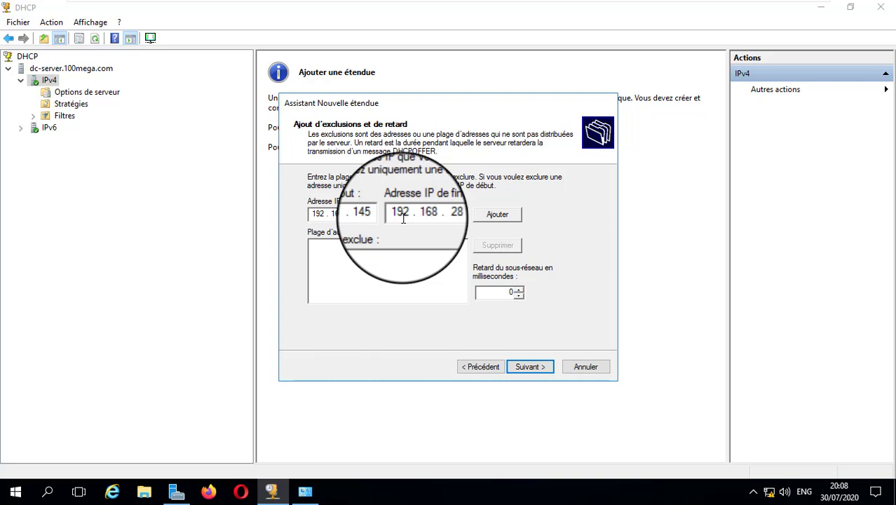
type(". 150")
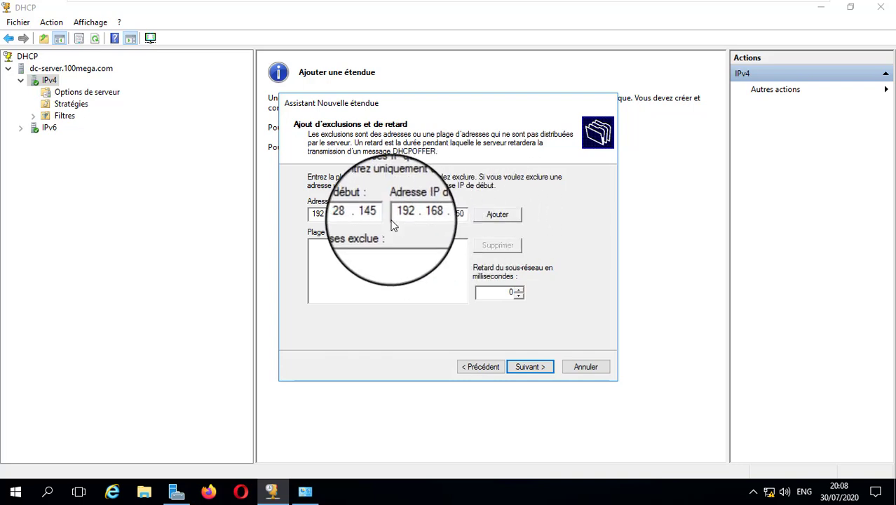
left_click(496, 218)
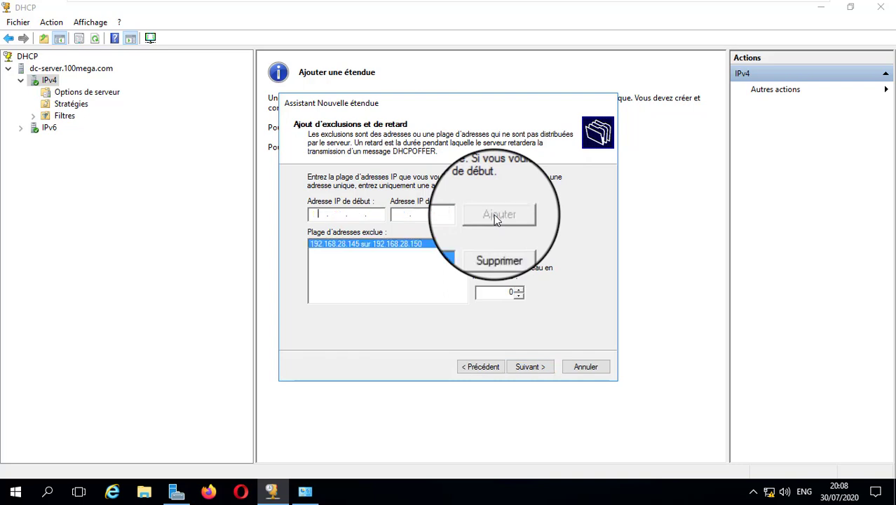
- Accept the exclusion range and limit the scope's lease duration to 1 day, 0 hours and 0 minutes
left_click(535, 368)
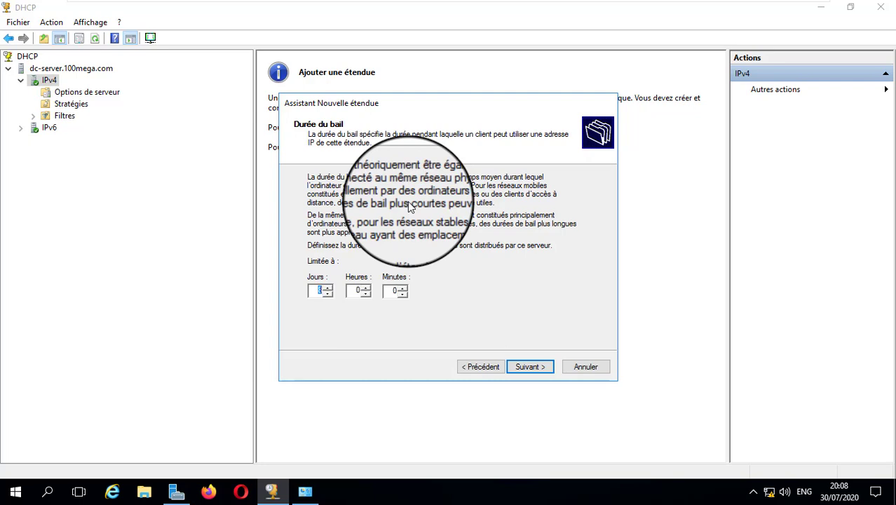
left_click(328, 293)
left_click(327, 293)
left_click(327, 293)
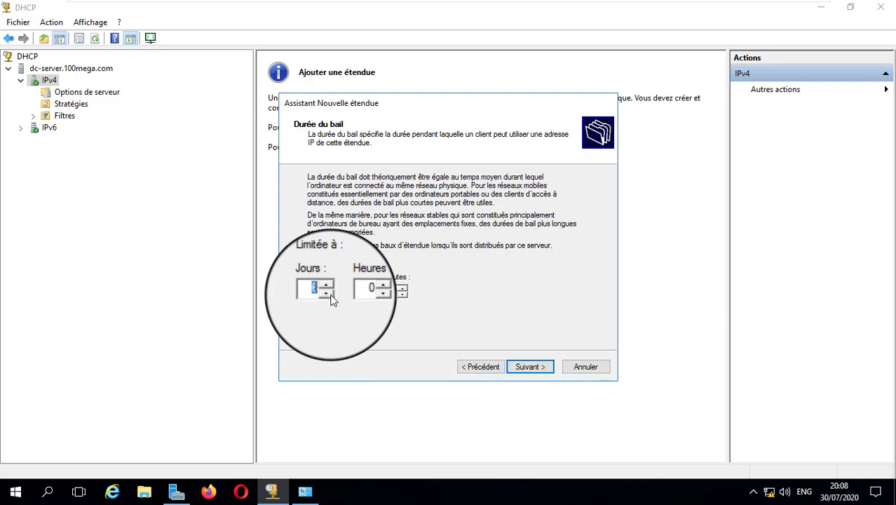
left_click(327, 293)
left_click(327, 293)
left_click(327, 293)
left_click(328, 293)
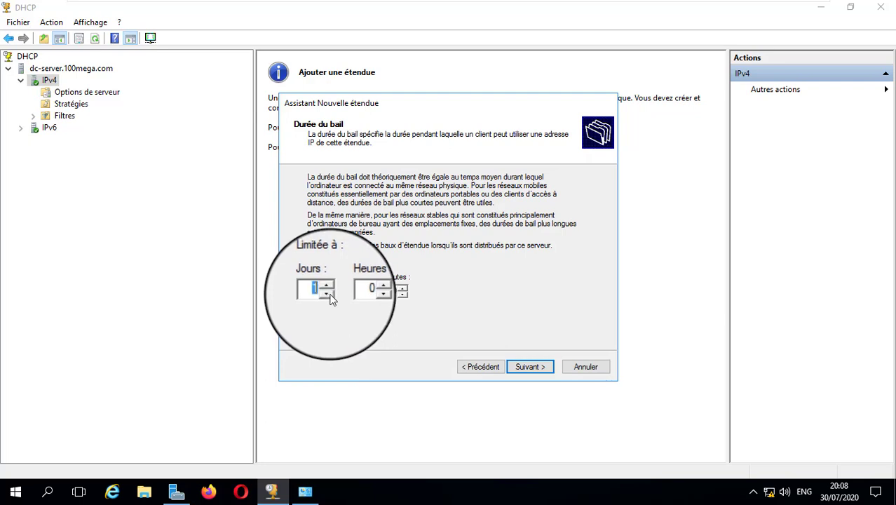
left_click(541, 366)
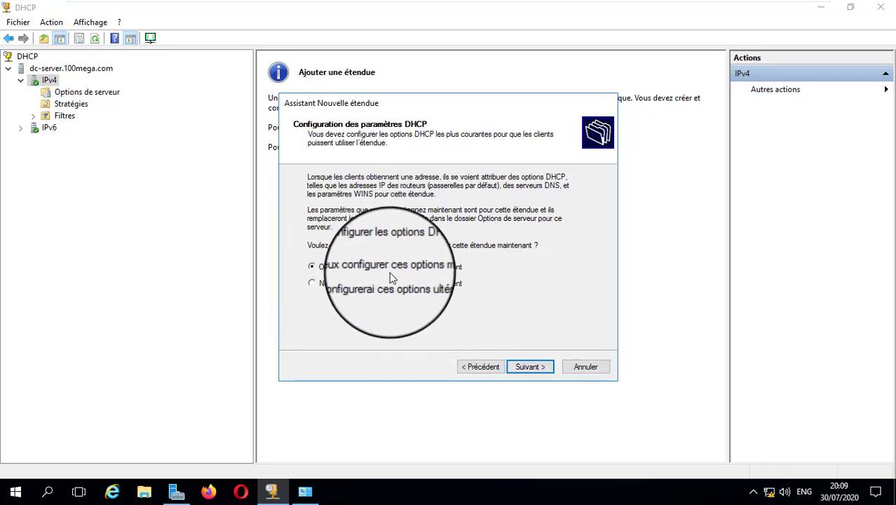
- Choose to configure the DHCP options now and add 192.168.28.100 as the scope's router (default gateway)
left_click(530, 369)
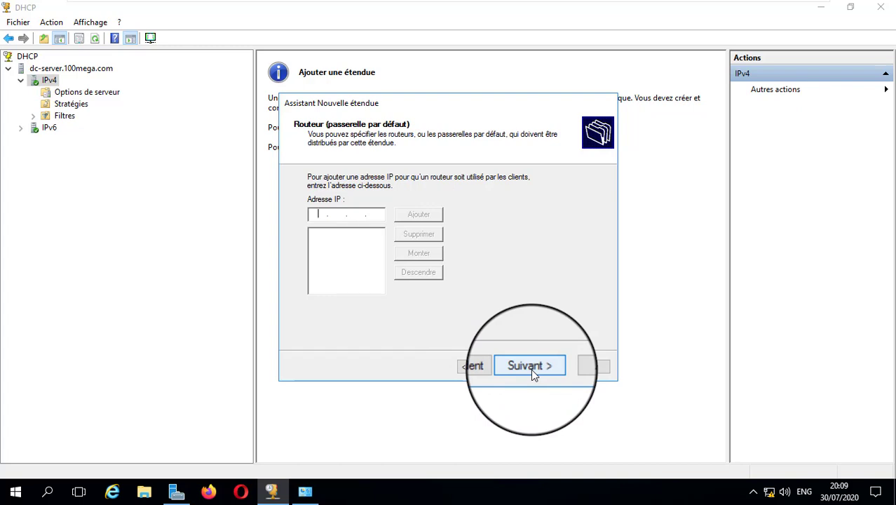
type("192 . 168 . 28 . 100")
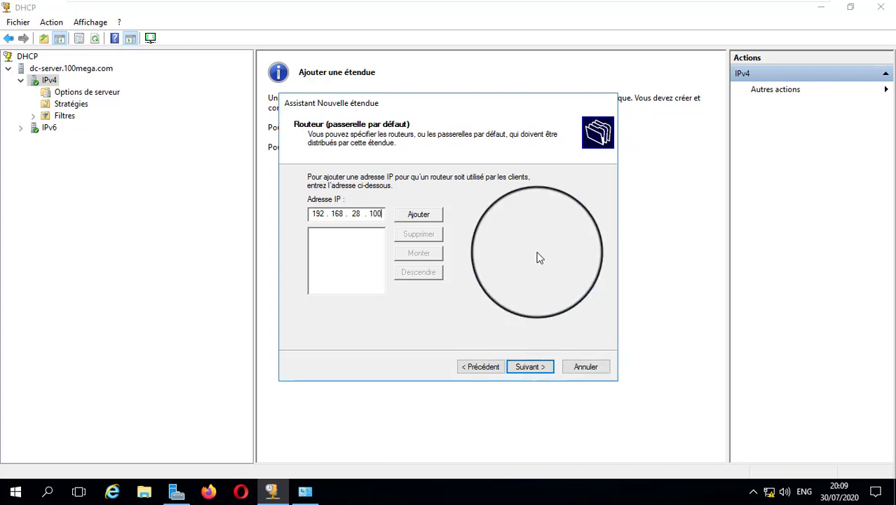
left_click(419, 215)
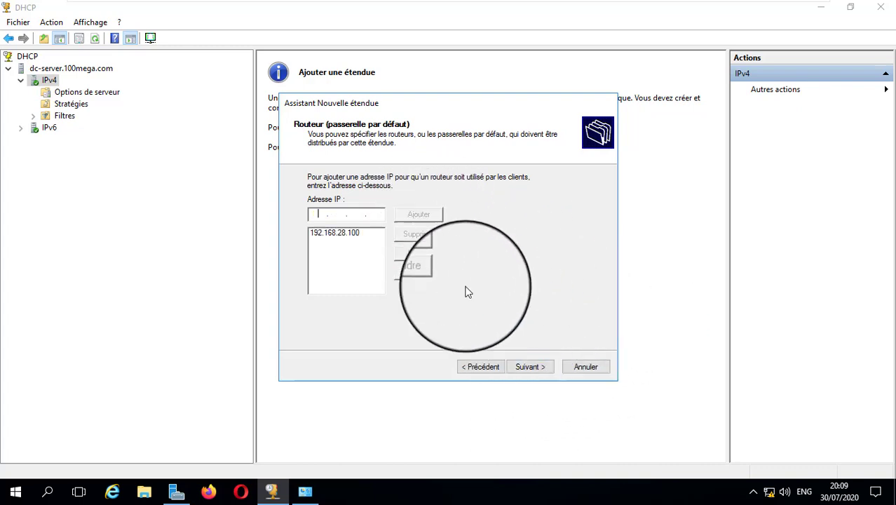
left_click(531, 365)
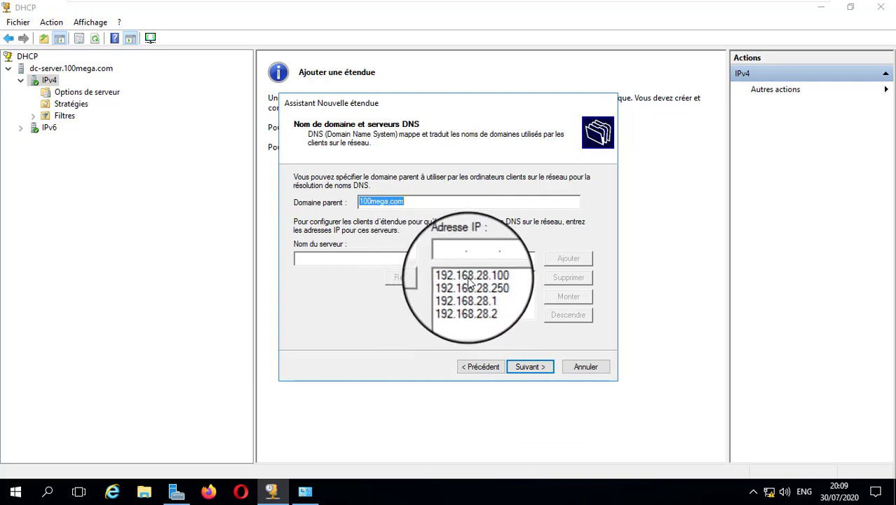
- Resolve the DNS server name dc-server to its IP address and accept the parent domain 100mega.com with the listed DNS servers
left_click(494, 275)
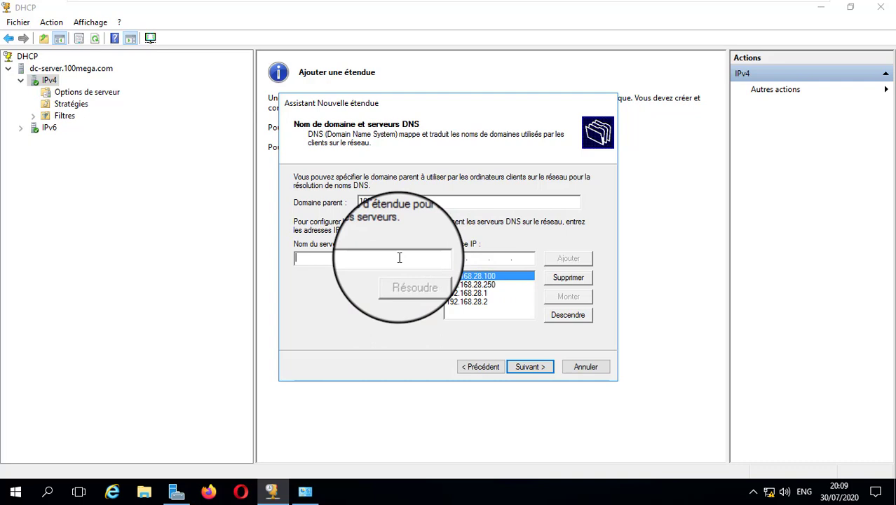
type("dc-server")
left_click(409, 278)
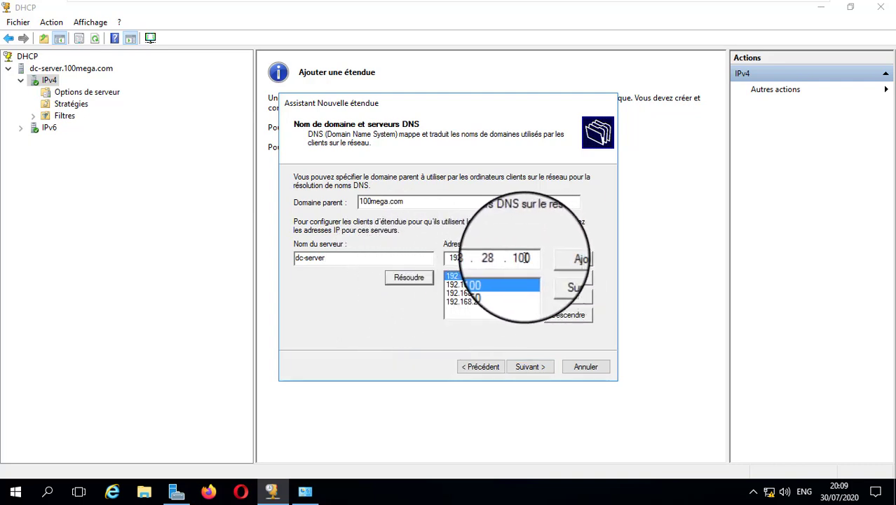
left_click(530, 365)
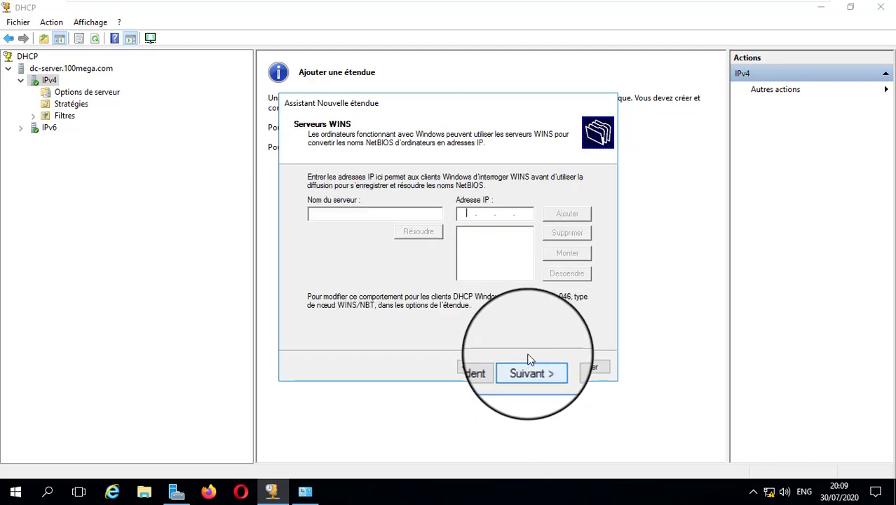
- Leave the WINS servers empty and finish the new scope wizard with the scope activated immediately
left_click(533, 370)
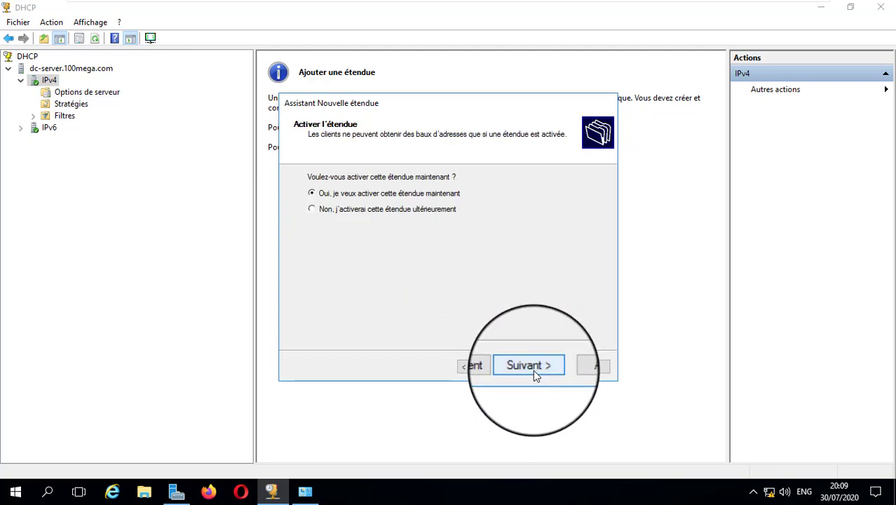
left_click(533, 370)
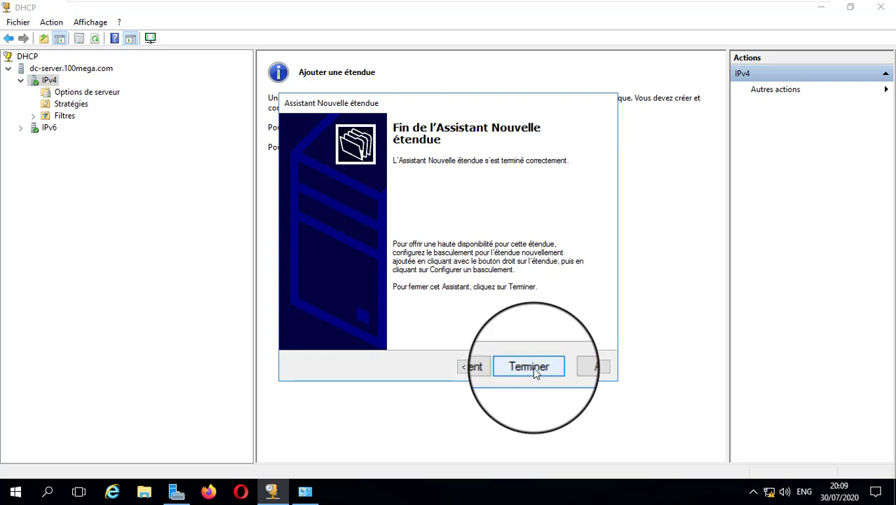
left_click(533, 366)
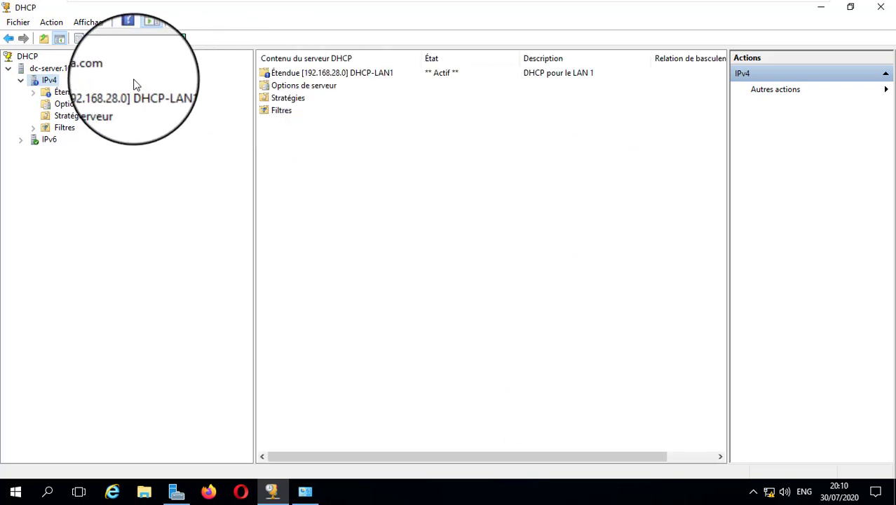
- Refresh the IPv4 node and examine the address pool and address leases of the DHCP-LAN1 scope
right_click(39, 87)
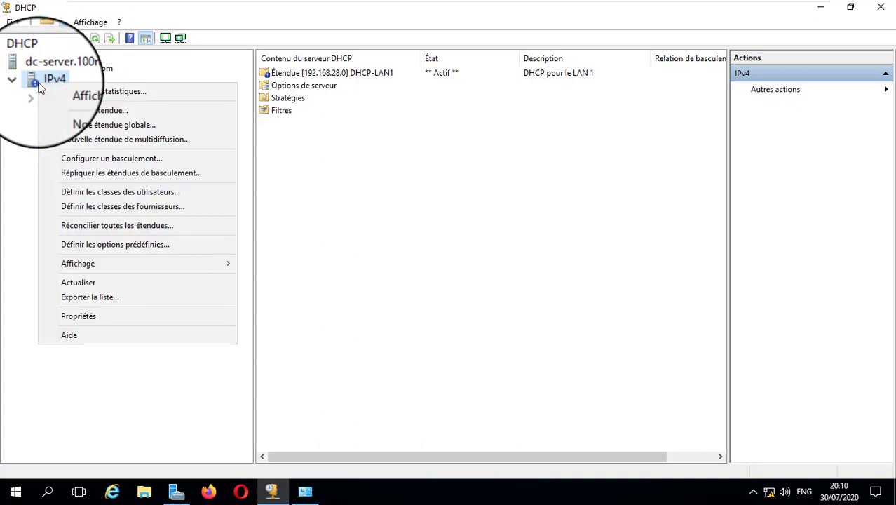
left_click(82, 282)
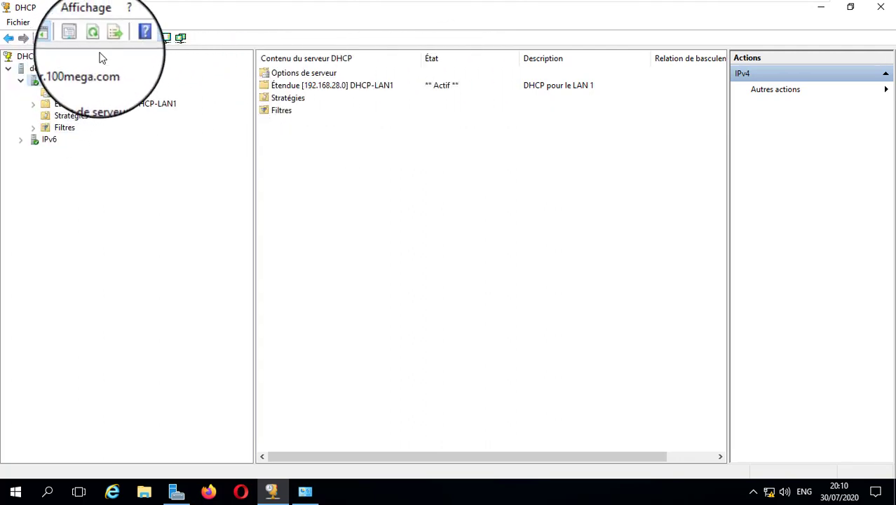
double_click(312, 86)
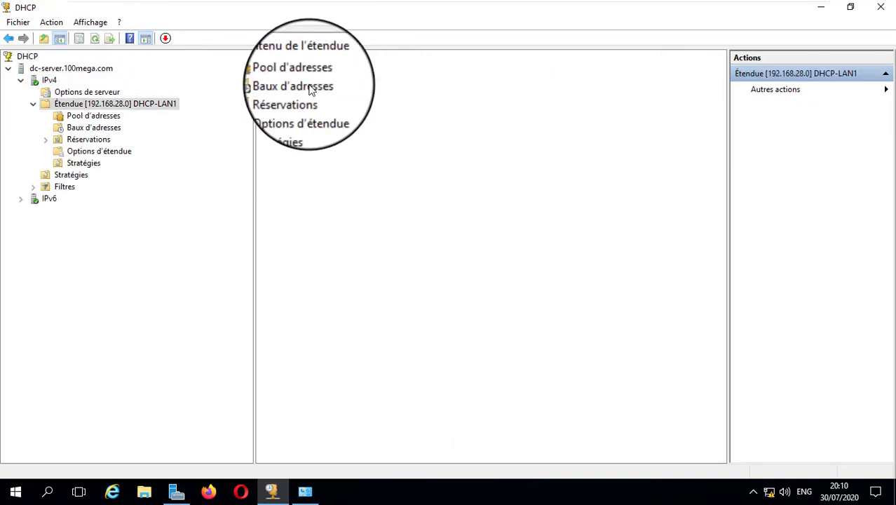
double_click(307, 79)
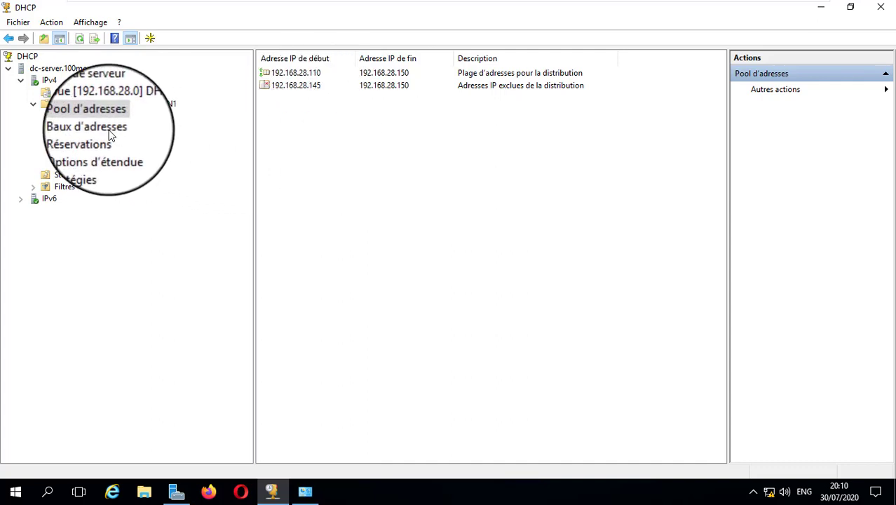
left_click(110, 132)
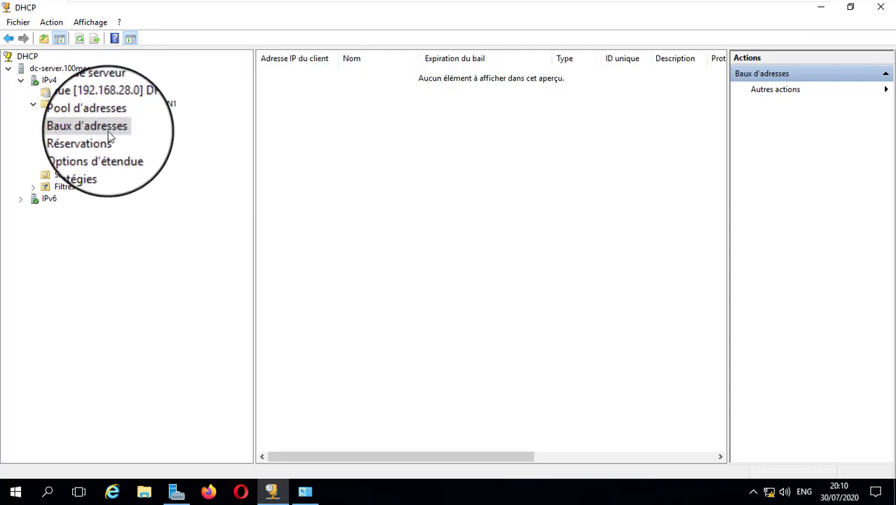